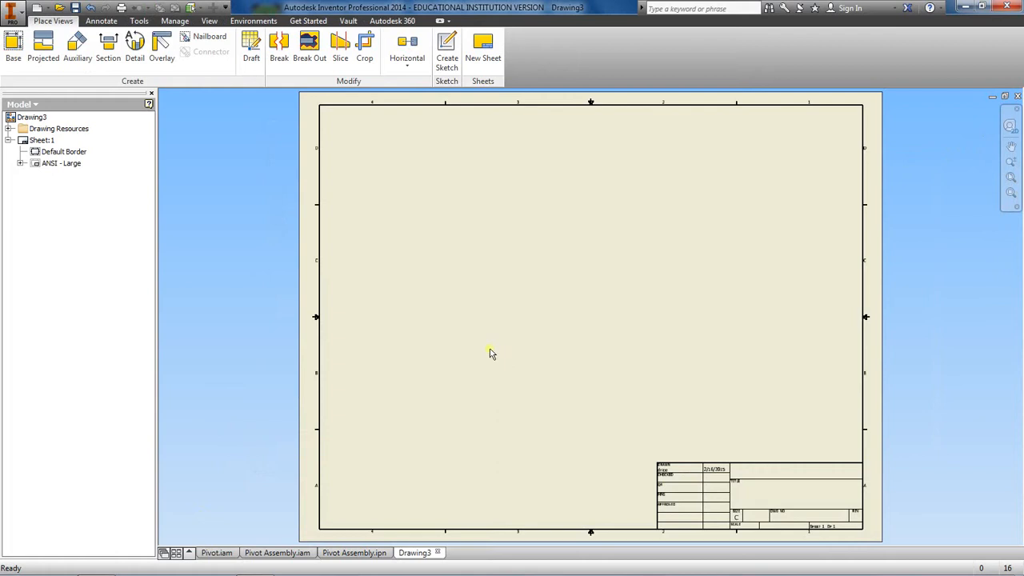
# Examine the blank drawing sheet and the fields of its title block.
pyautogui.scroll(-3, 651, 350)
pyautogui.scroll(2, 651, 350)
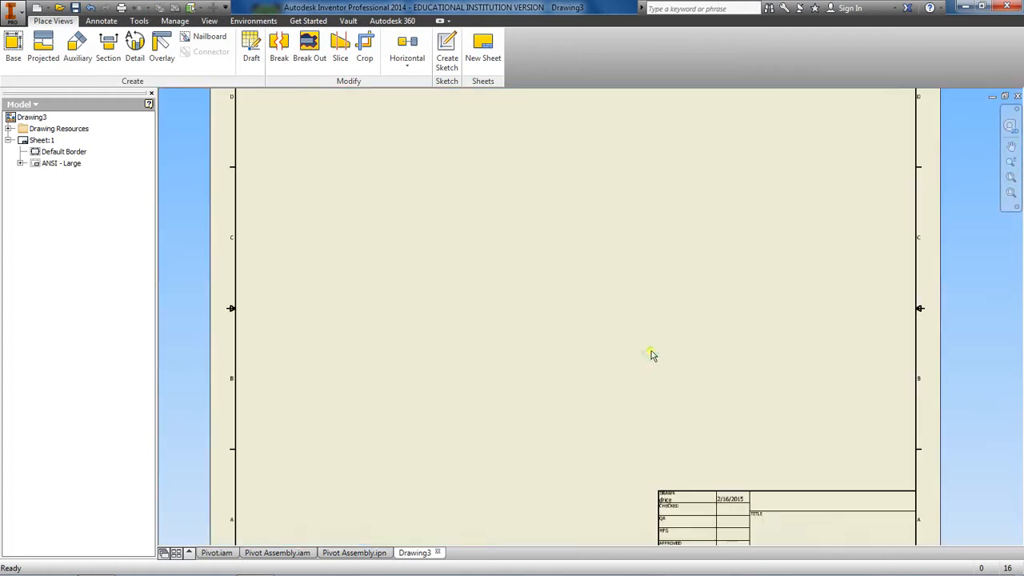
pyautogui.moveTo(651, 350); pyautogui.dragTo(536, 243, button='middle')
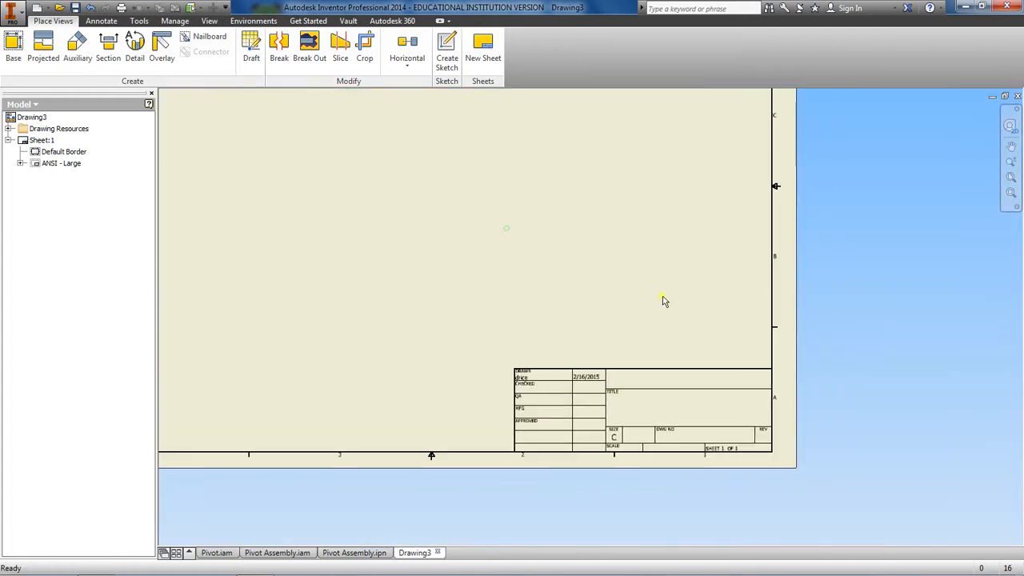
pyautogui.scroll(-3, 670, 304)
pyautogui.moveTo(667, 299); pyautogui.dragTo(656, 235, button='middle')
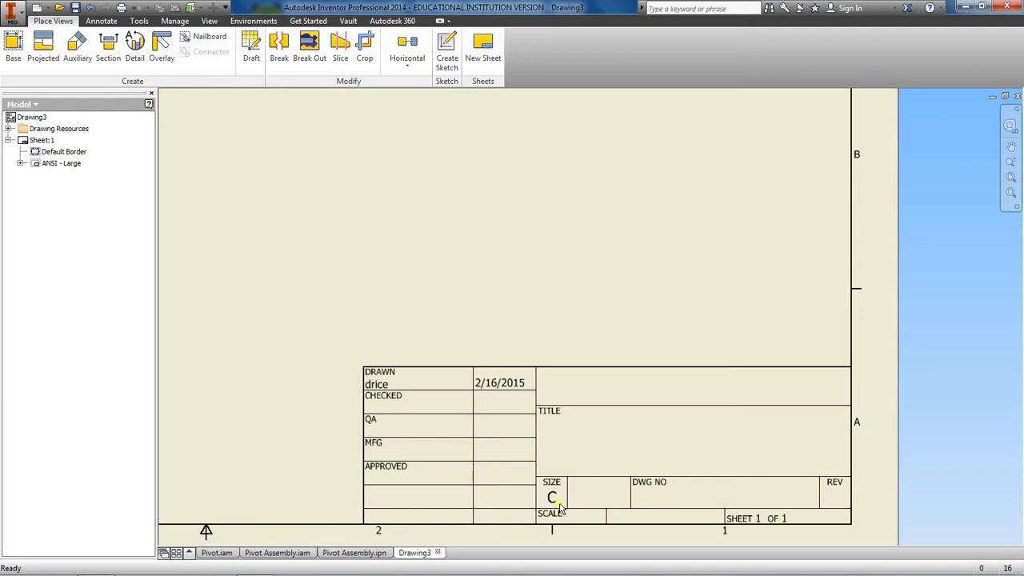
pyautogui.scroll(-5, 561, 508)
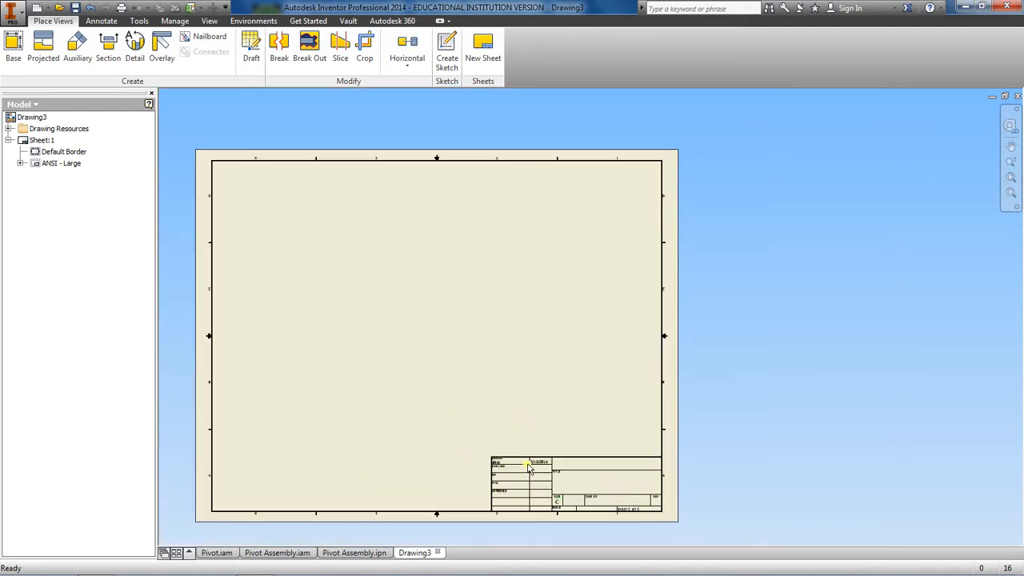
pyautogui.moveTo(518, 461)
pyautogui.mouseDown(button='middle')
pyautogui.moveTo(675, 453)
pyautogui.moveTo(635, 453)
pyautogui.mouseUp(button='middle')
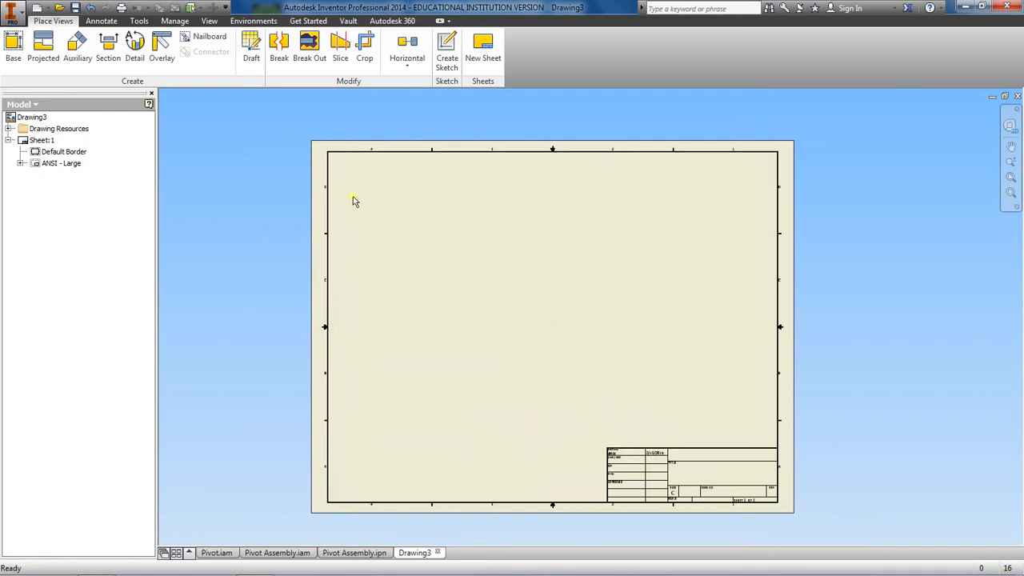
# Start a base view using the Pivot Assembly.ipn presentation file as its source.
pyautogui.click(13, 47)
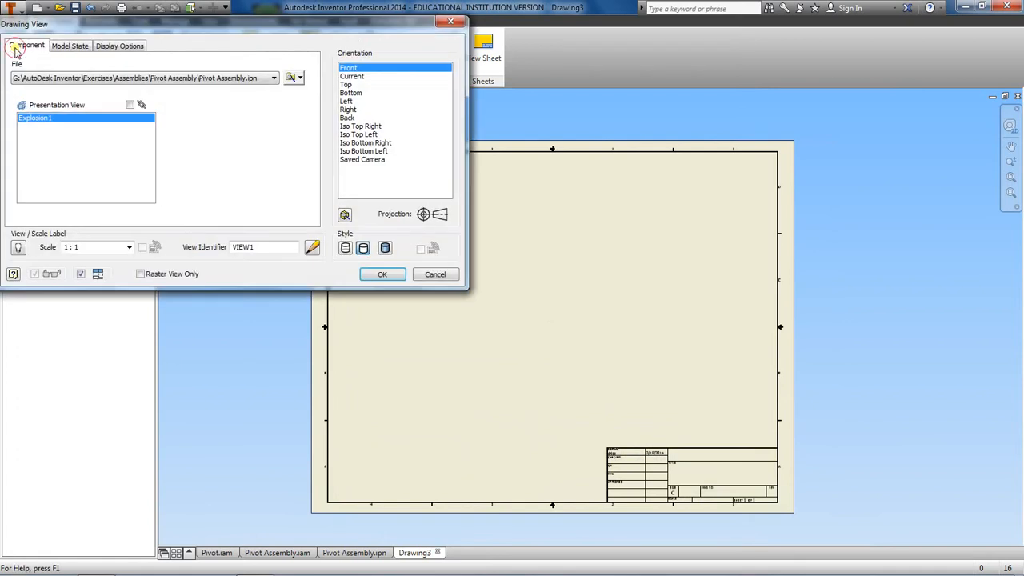
pyautogui.click(290, 78)
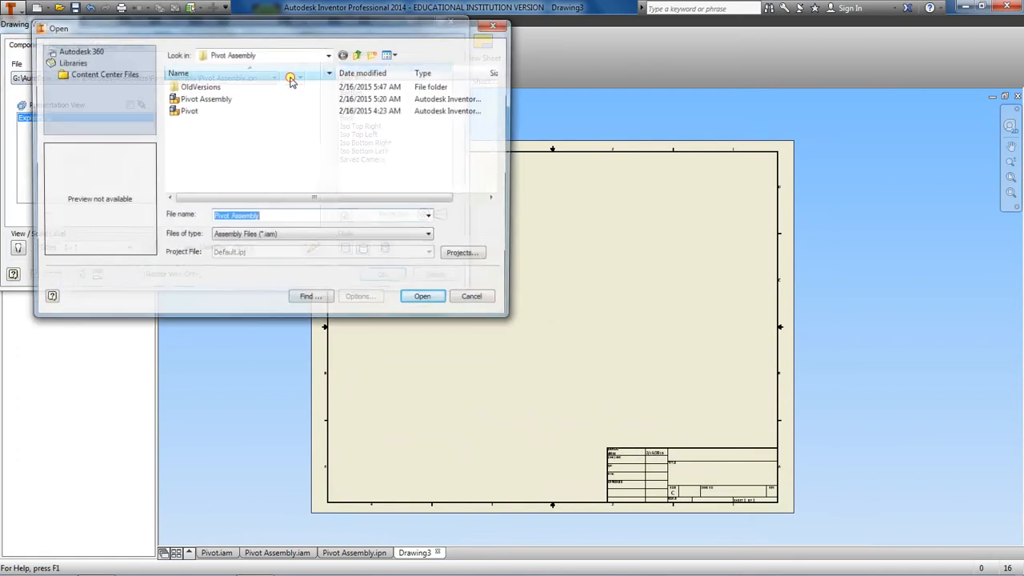
pyautogui.click(330, 237)
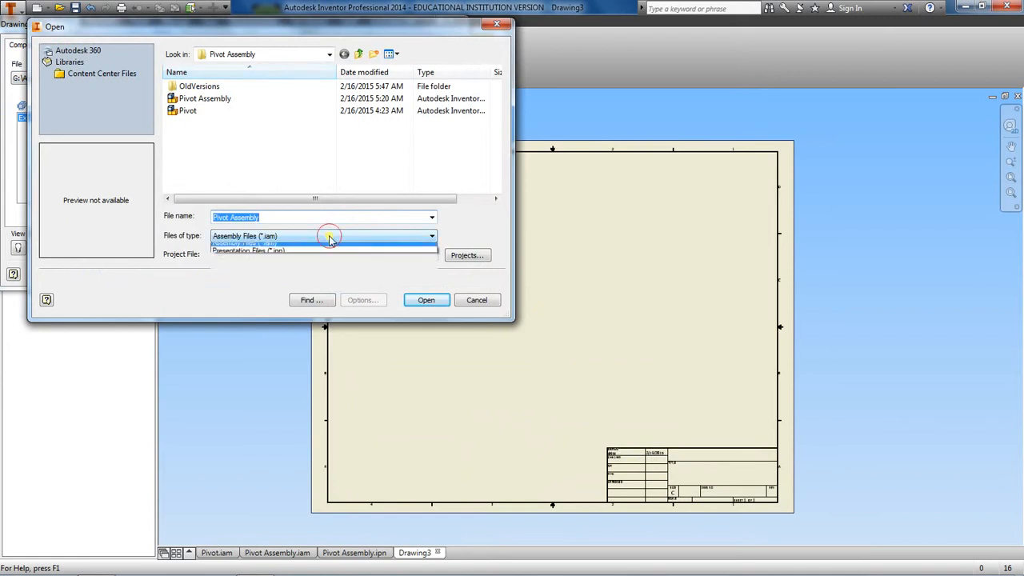
pyautogui.click(314, 250)
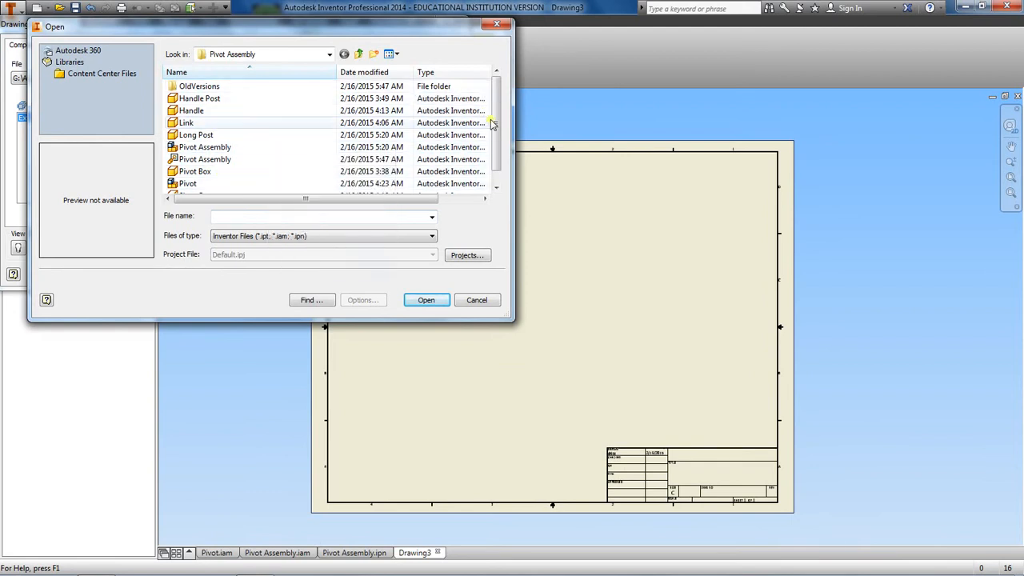
pyautogui.moveTo(493, 122); pyautogui.dragTo(494, 146)
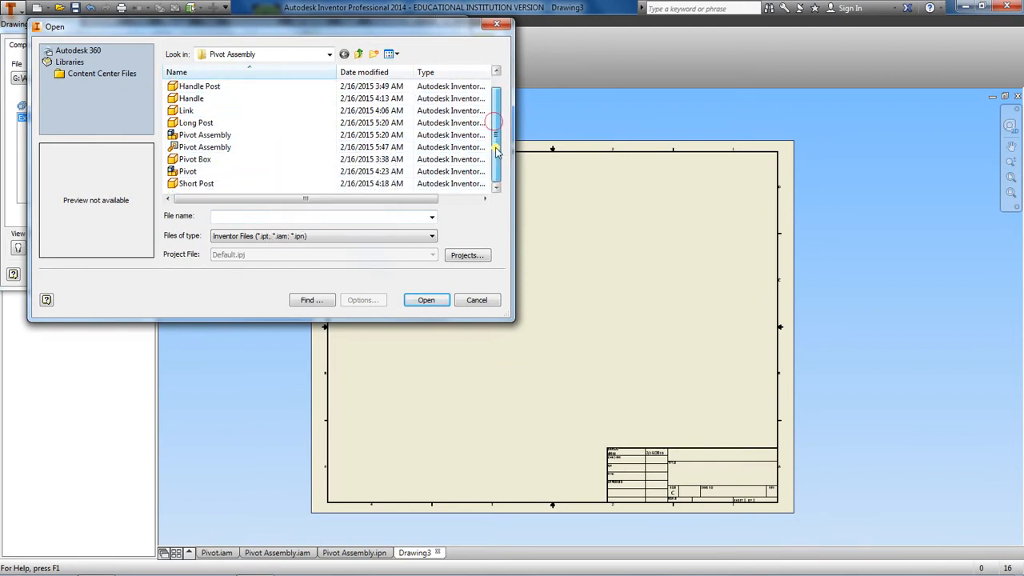
pyautogui.click(226, 150)
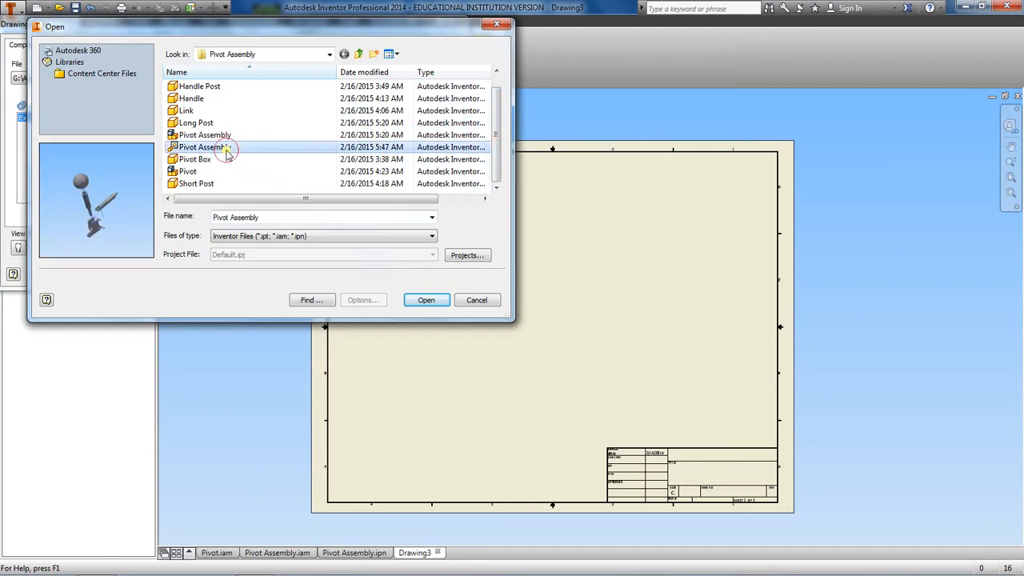
pyautogui.click(426, 301)
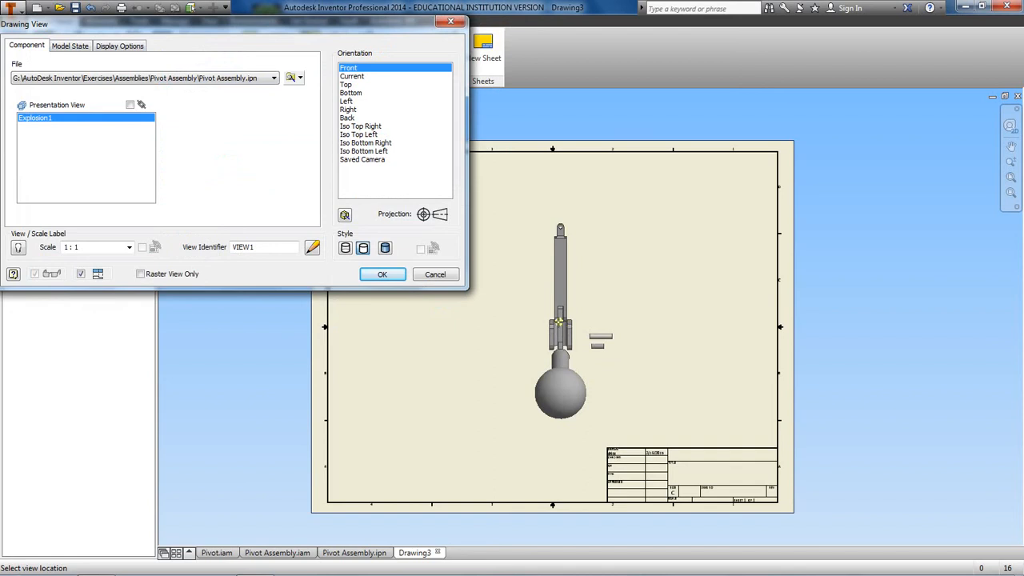
# Preview the exploded base view in the four isometric orientations and in the Saved Camera orientation.
pyautogui.click(366, 125)
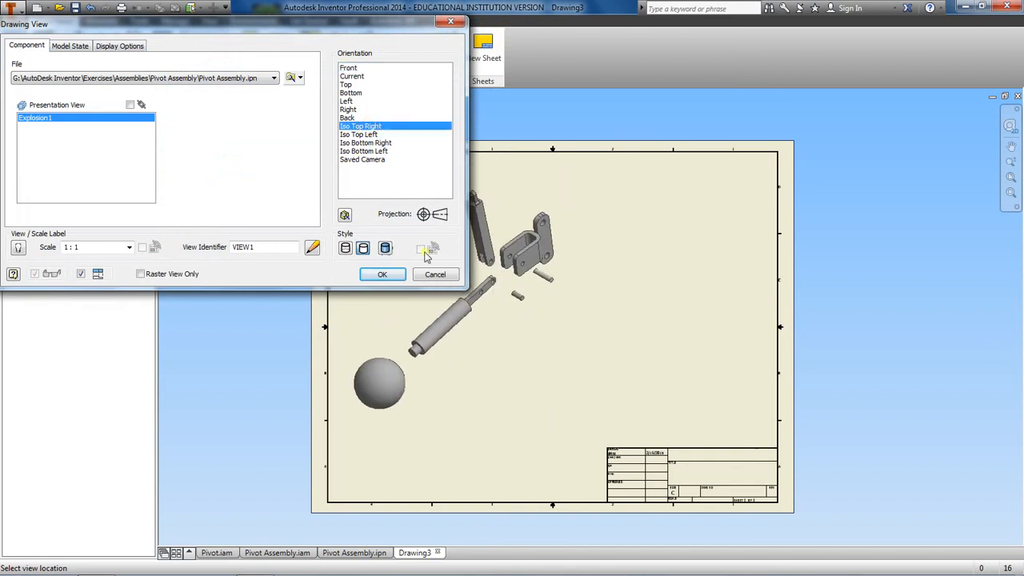
pyautogui.click(370, 134)
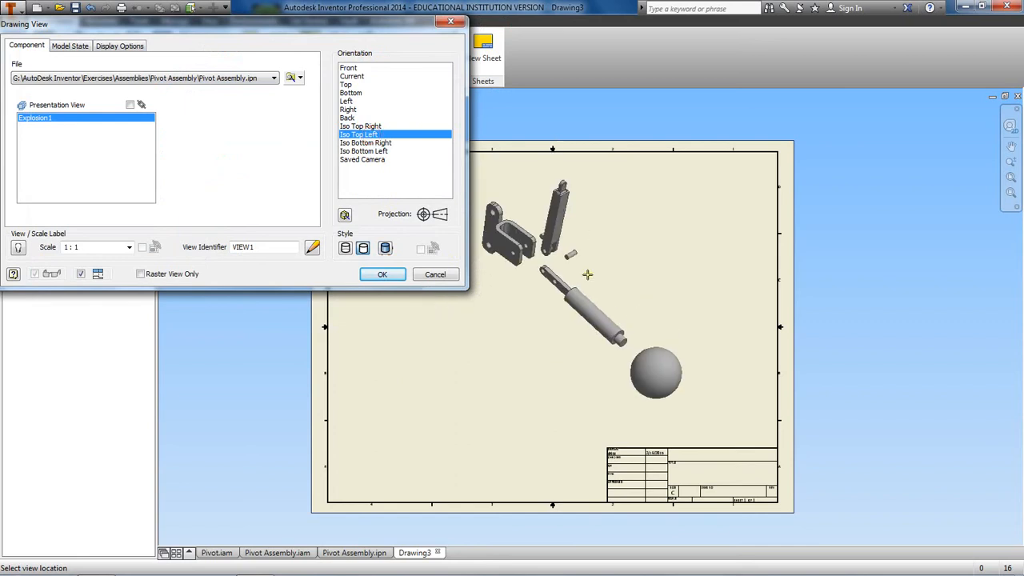
pyautogui.click(377, 142)
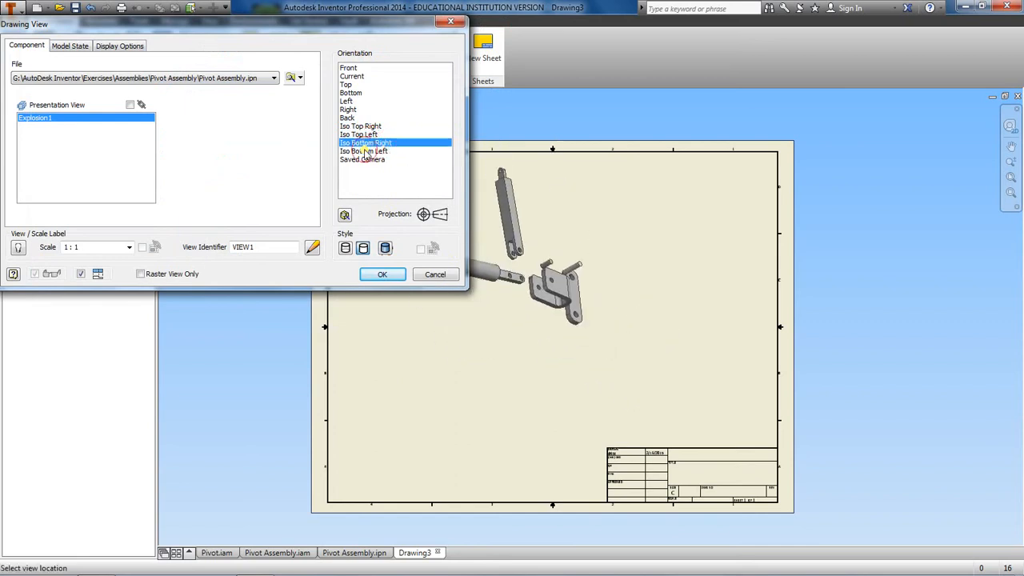
pyautogui.click(364, 151)
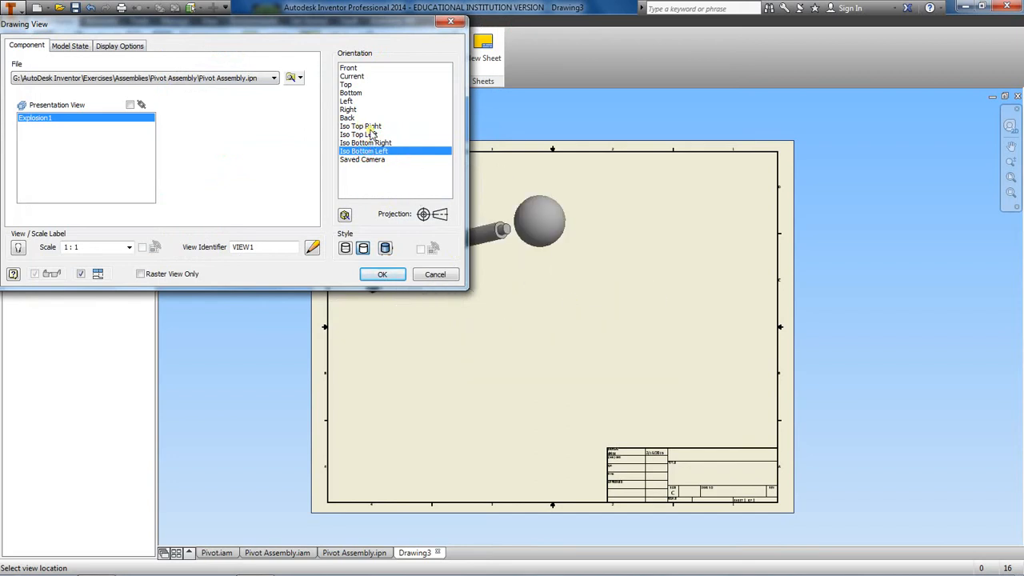
pyautogui.click(366, 126)
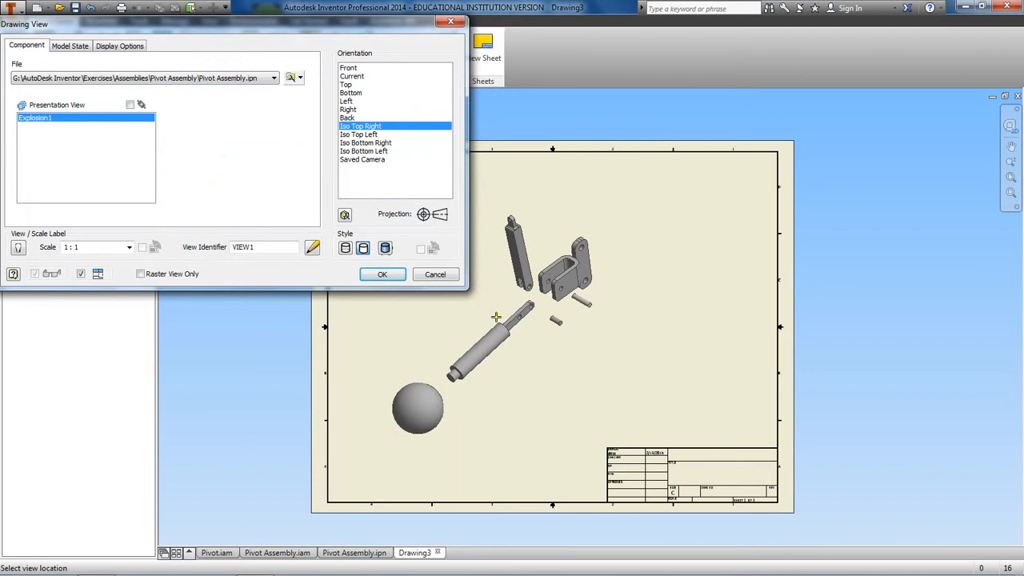
pyautogui.click(379, 160)
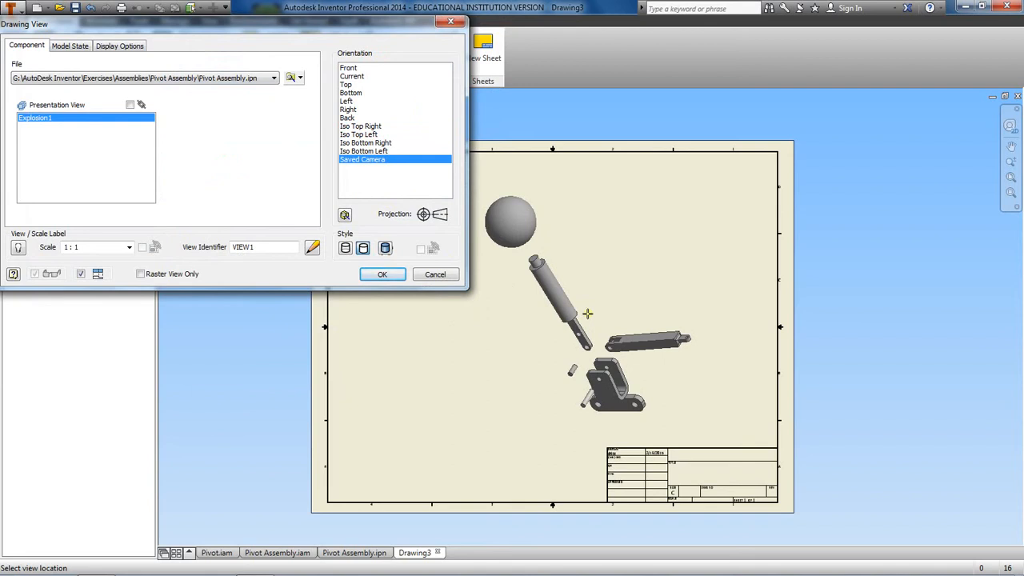
# Compare the Saved Camera preview with the model in Pivot Assembly.ipn and cancel the base view.
pyautogui.click(359, 555)
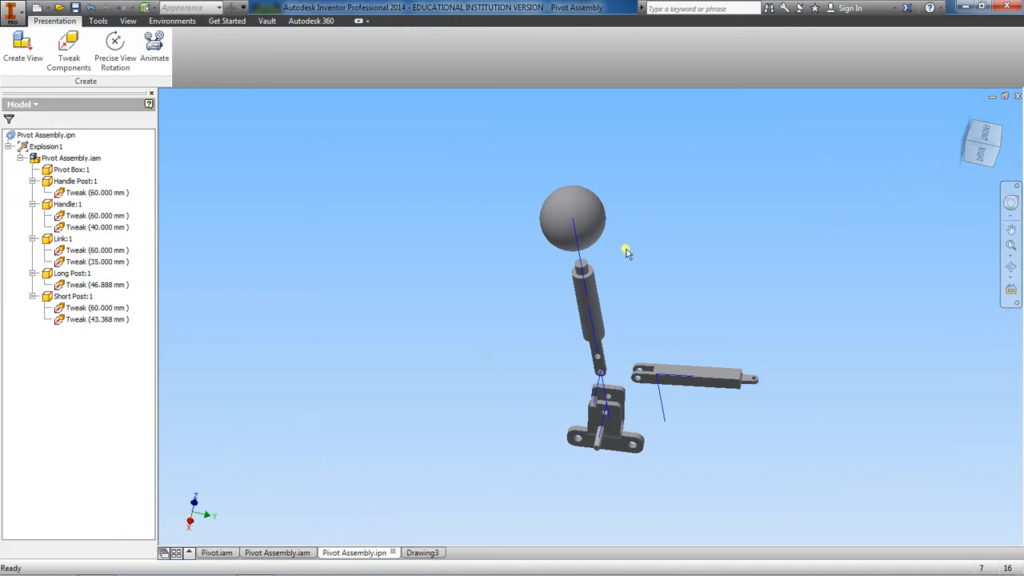
pyautogui.click(412, 552)
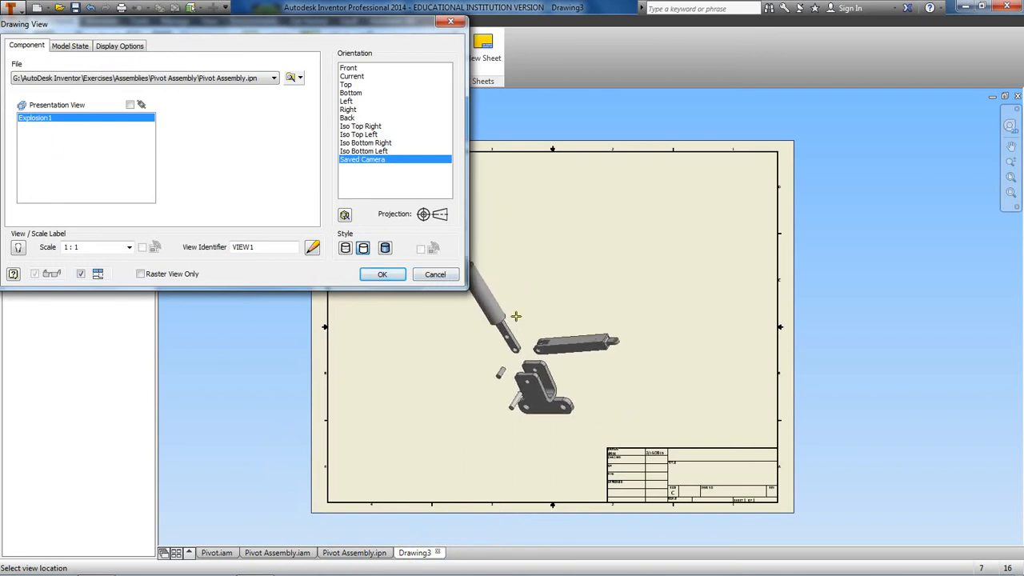
pyautogui.scroll(-5, 516, 316)
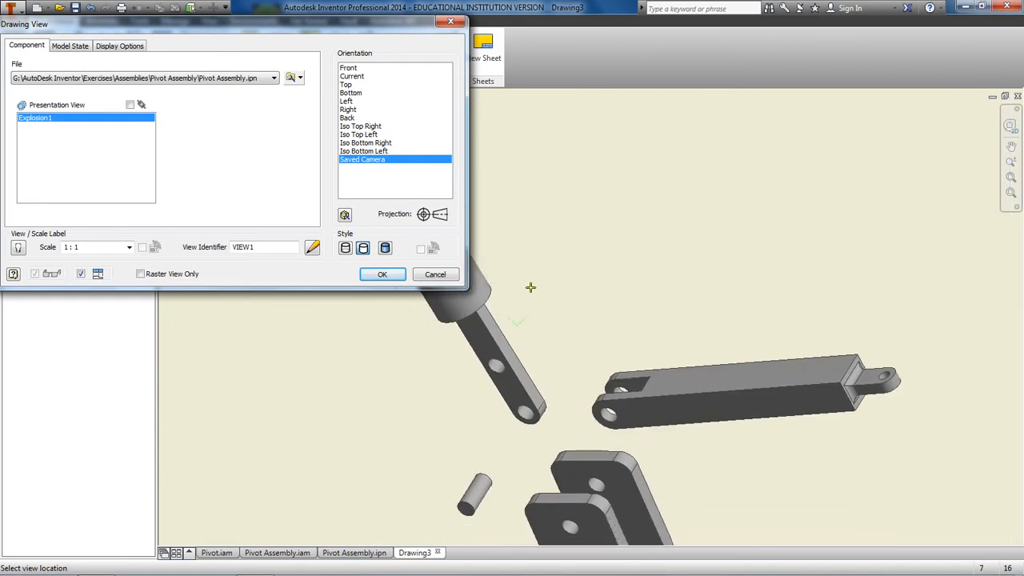
pyautogui.scroll(5, 530, 285)
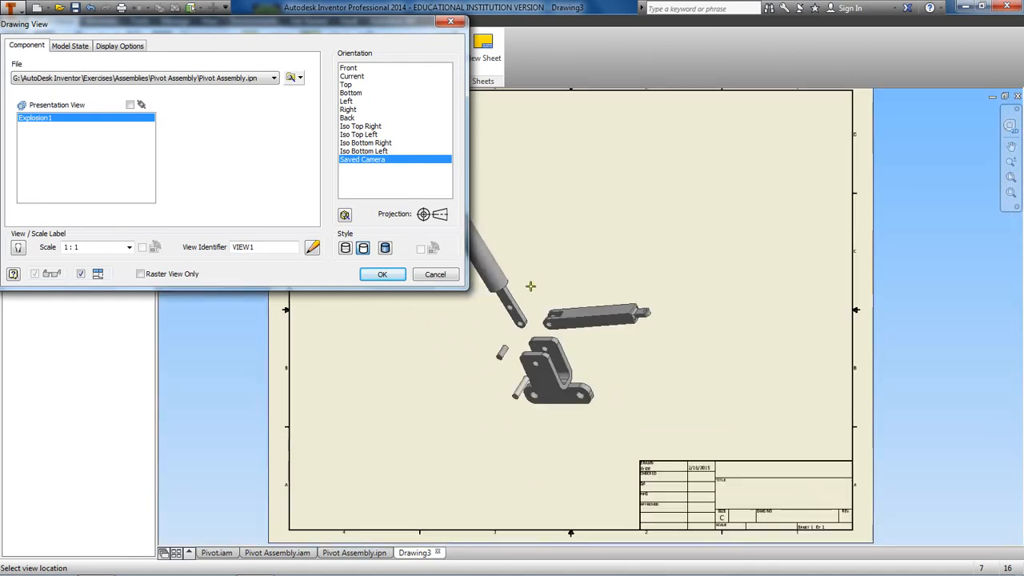
pyautogui.click(426, 275)
# Set the Long Post's tweak offset in Pivot Assembly.ipn to 60 mm after trying 50 mm, and save the presentation.
pyautogui.click(360, 552)
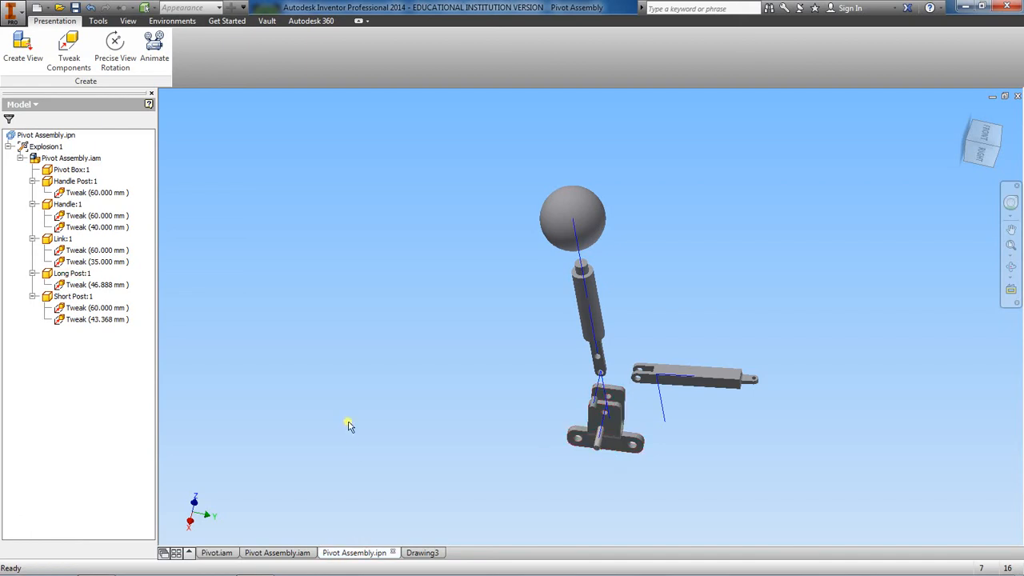
pyautogui.click(101, 289)
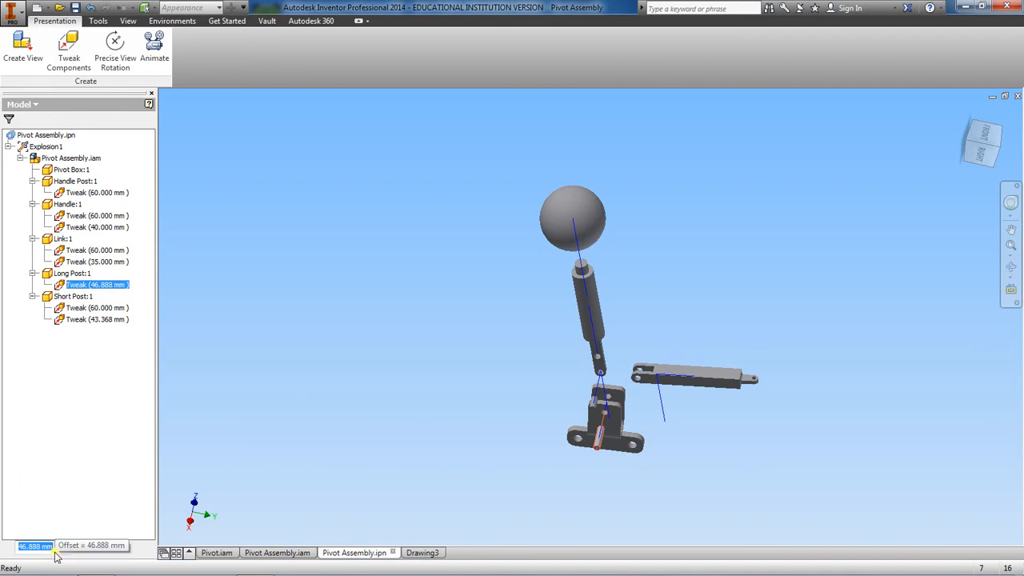
pyautogui.write('50')
pyautogui.press('Return')
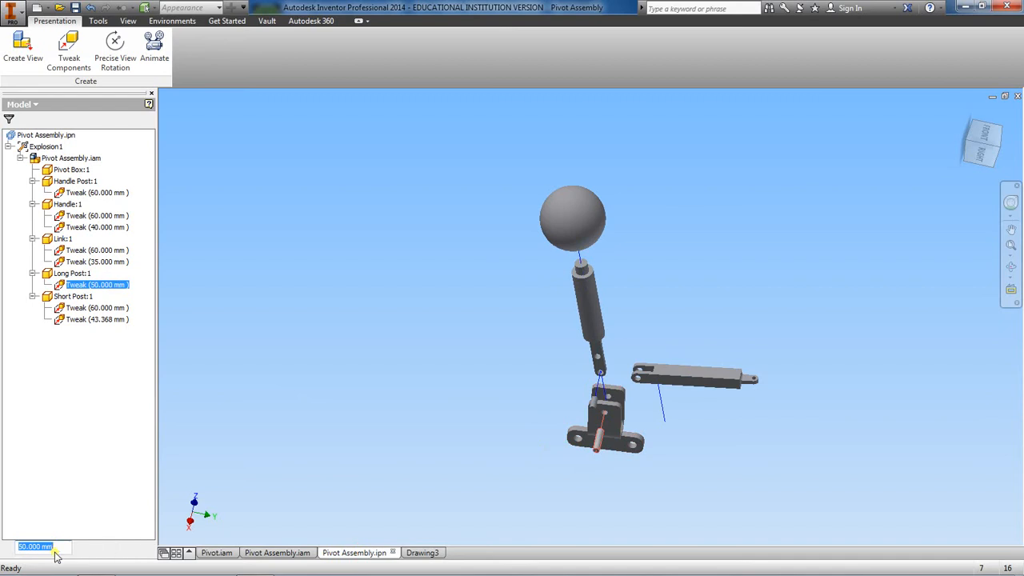
pyautogui.write('60')
pyautogui.press('Return')
pyautogui.click(74, 7)
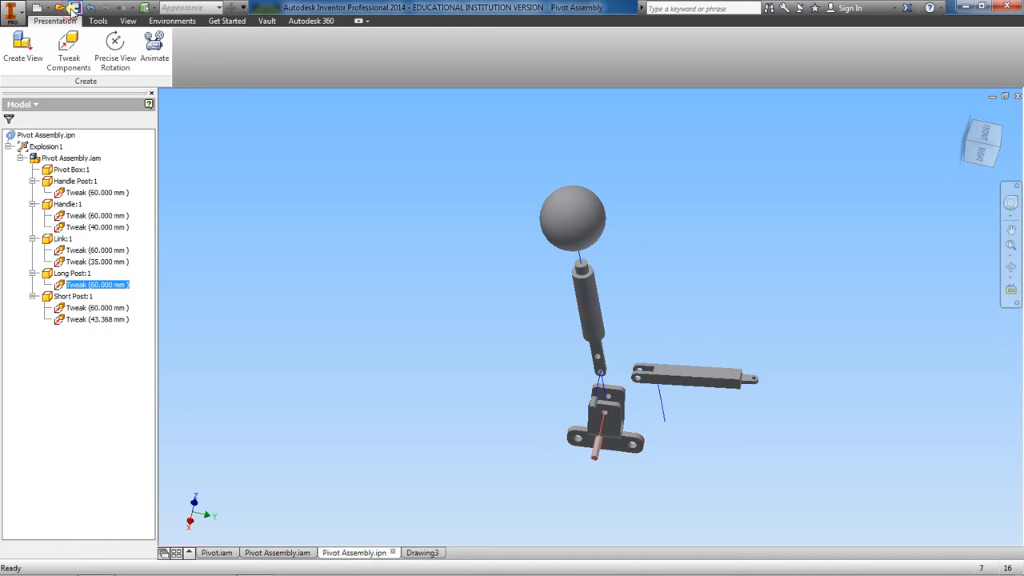
pyautogui.click(577, 248)
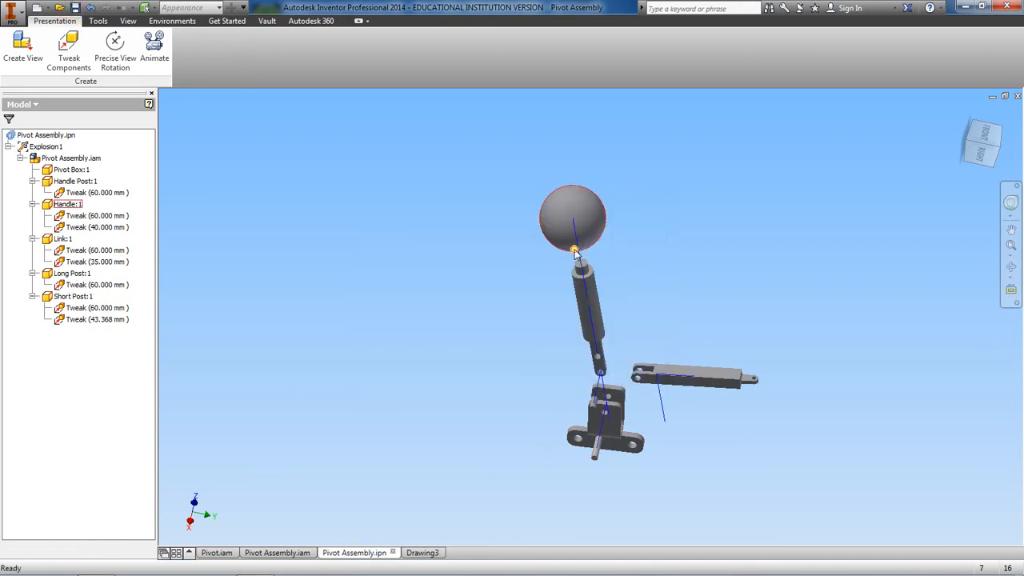
# Place a base view of Pivot Assembly.ipn on the Drawing3 sheet in Saved Camera orientation at 1:1 scale, after trying 2:1.
pyautogui.click(424, 553)
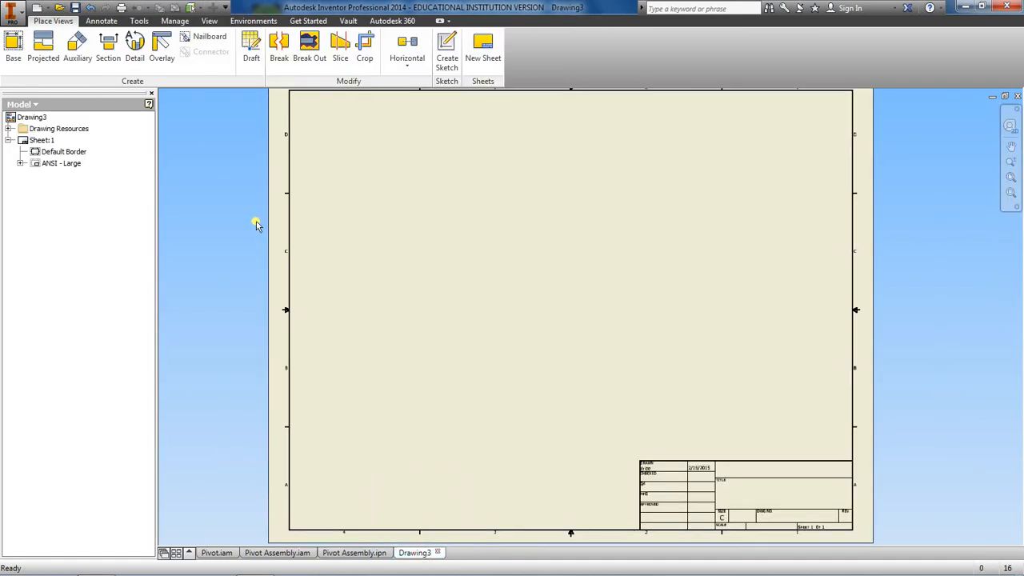
pyautogui.click(11, 46)
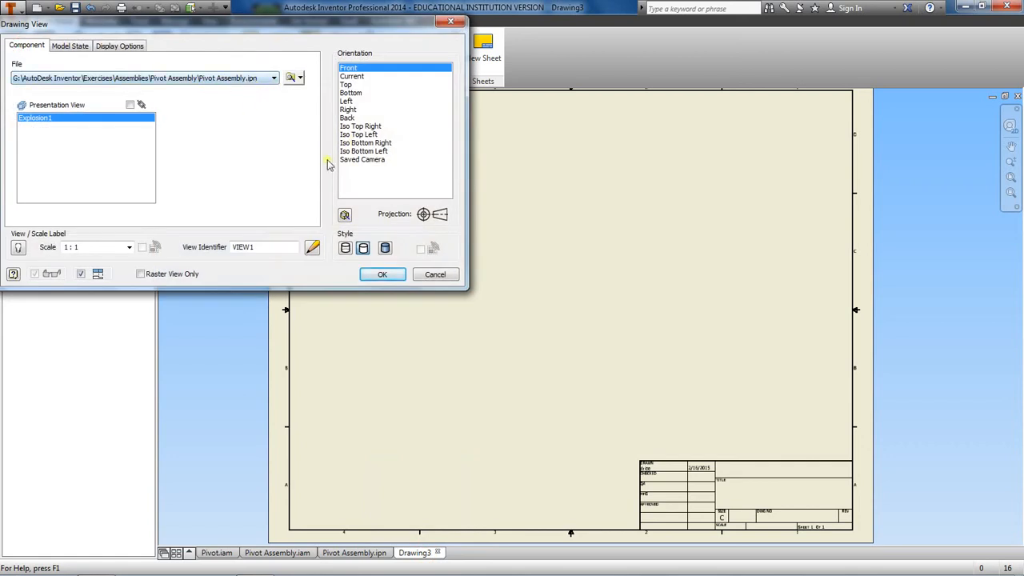
pyautogui.click(366, 159)
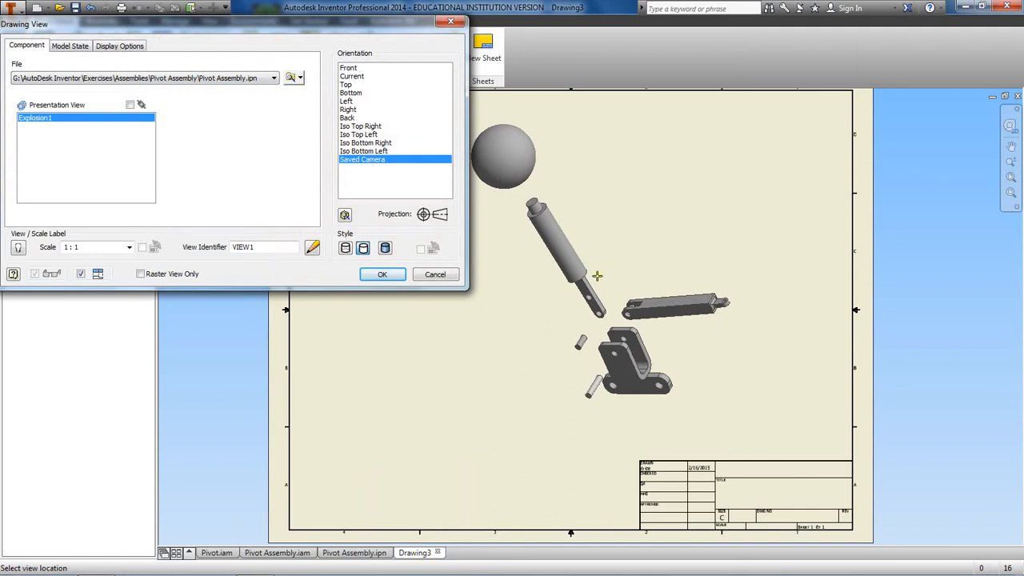
pyautogui.click(129, 248)
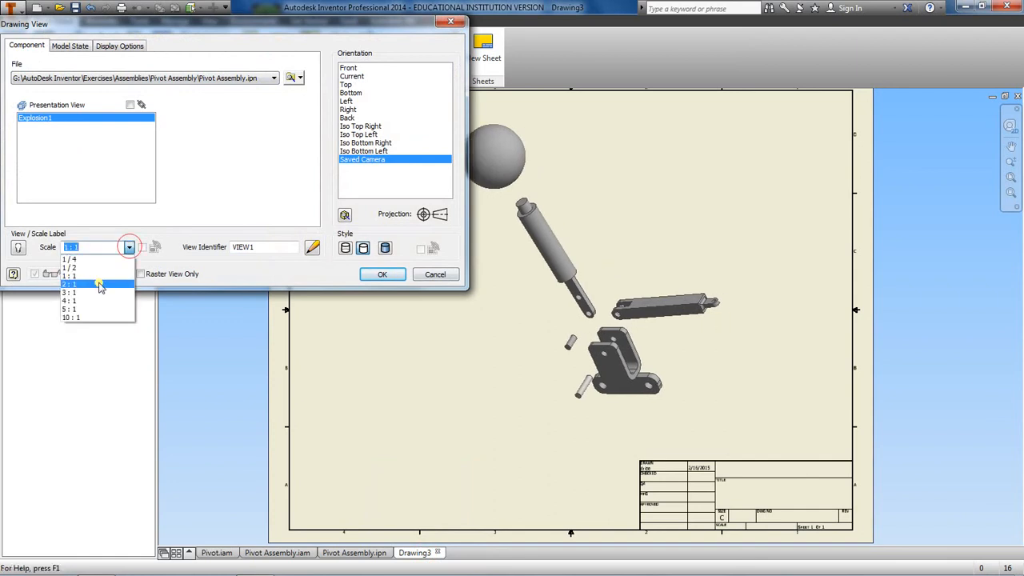
pyautogui.click(97, 283)
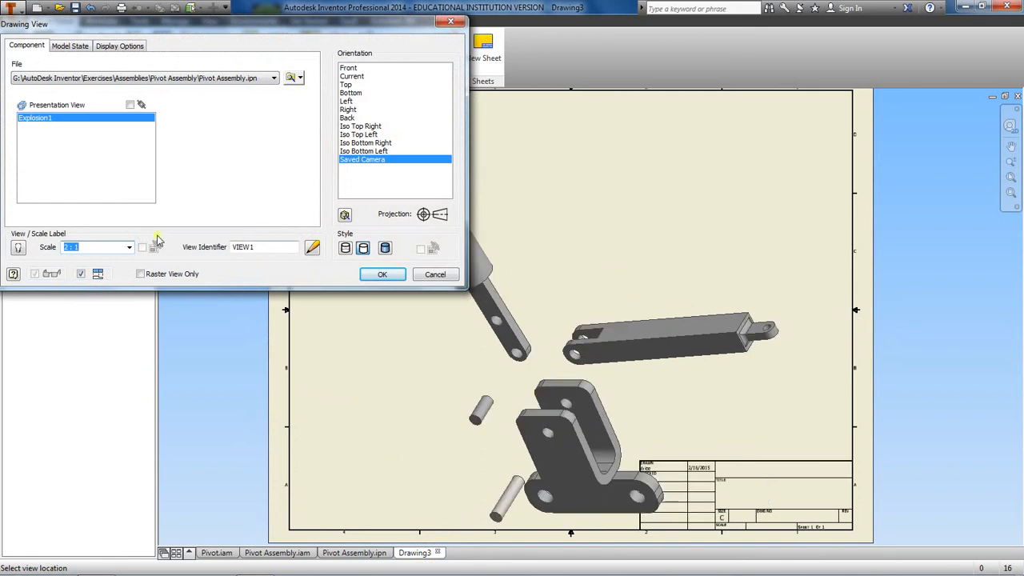
pyautogui.click(128, 247)
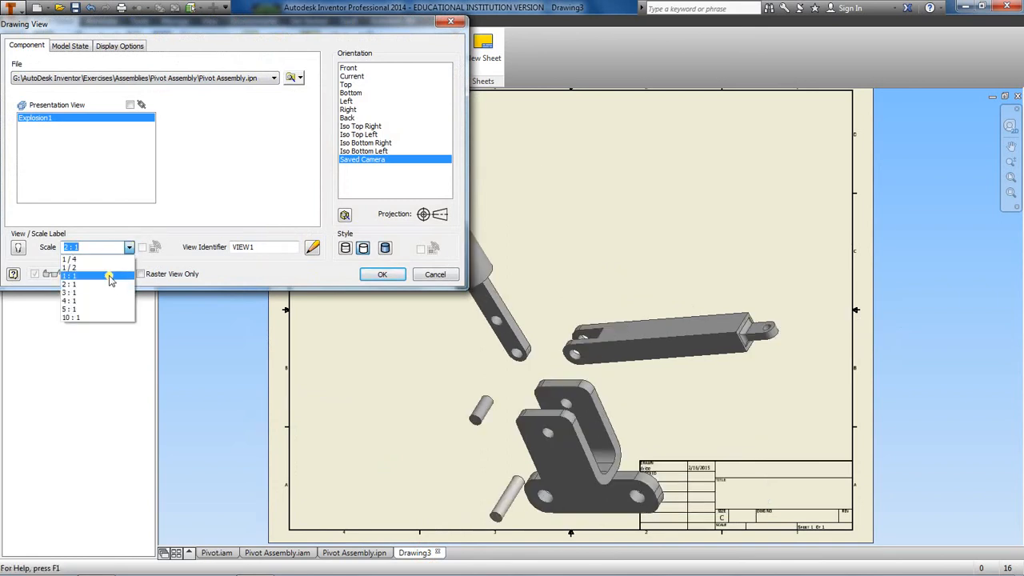
pyautogui.click(109, 276)
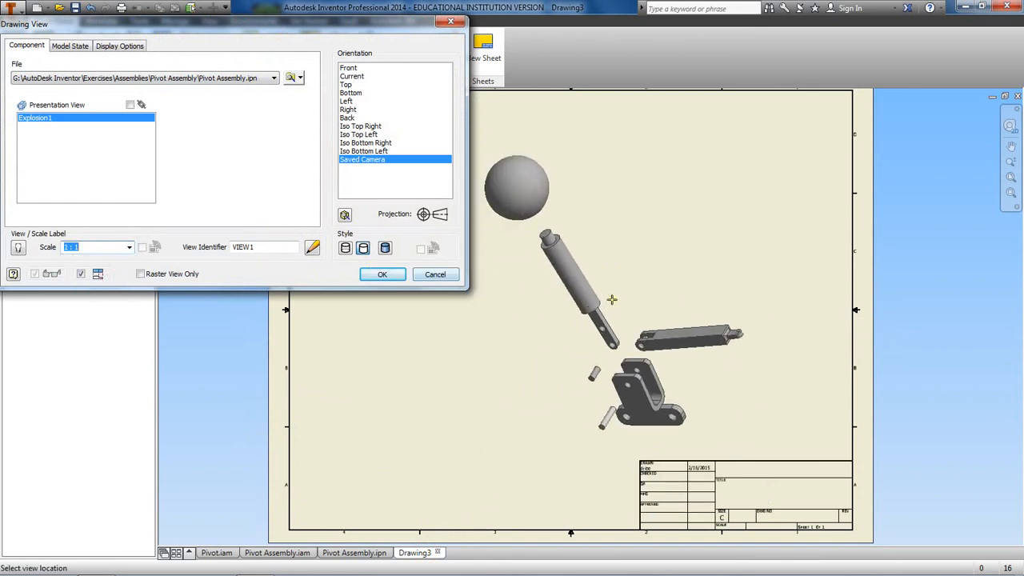
pyautogui.click(610, 286)
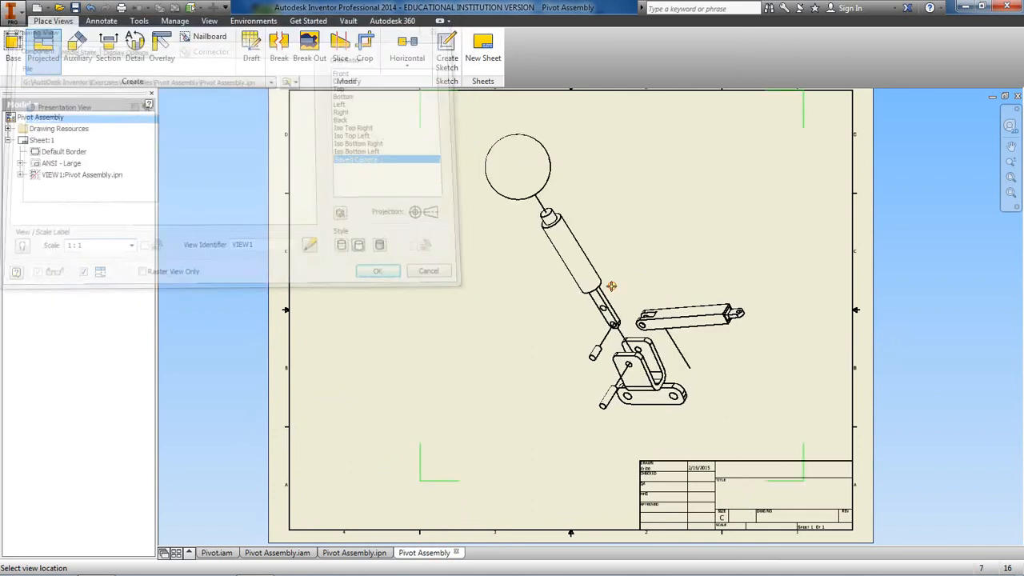
# Finish the base view placement without adding any projected views.
pyautogui.scroll(-3, 587, 286)
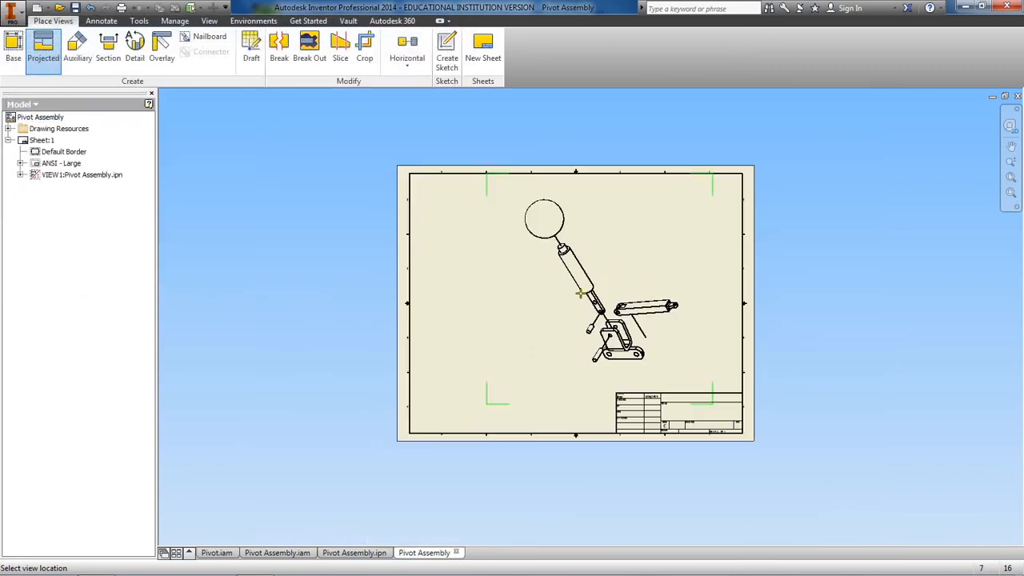
pyautogui.scroll(3, 576, 292)
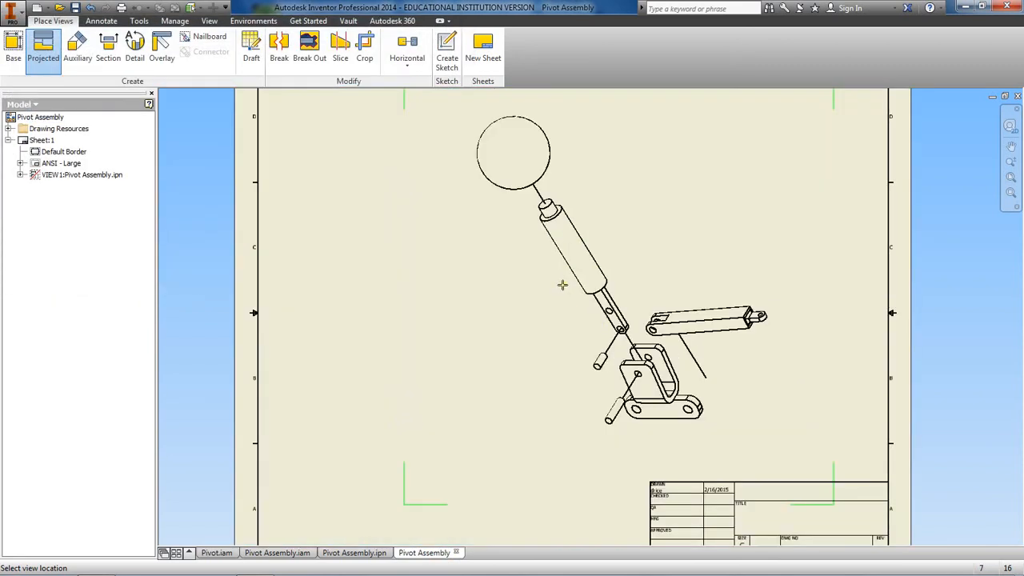
pyautogui.rightClick(458, 385)
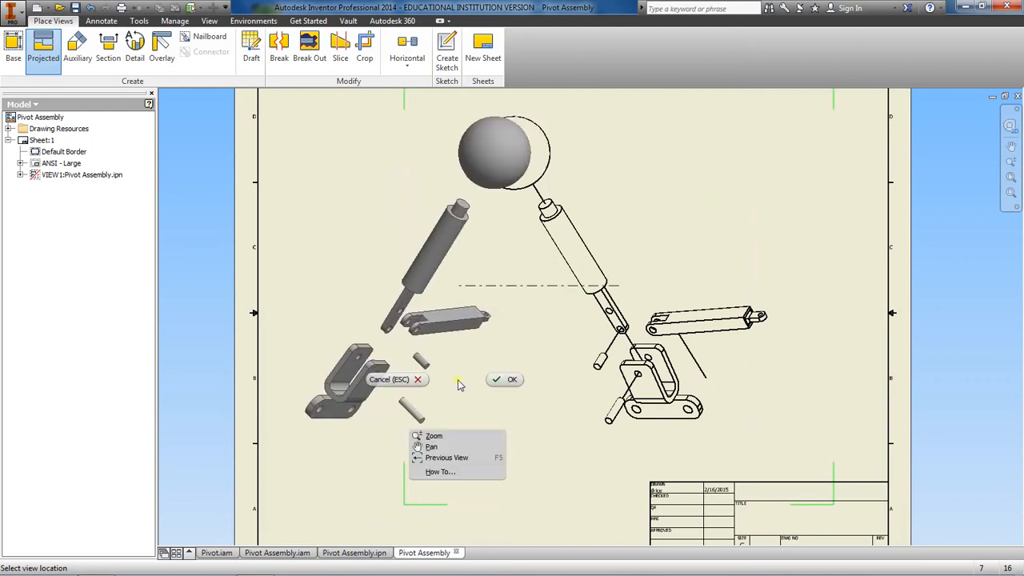
pyautogui.click(506, 379)
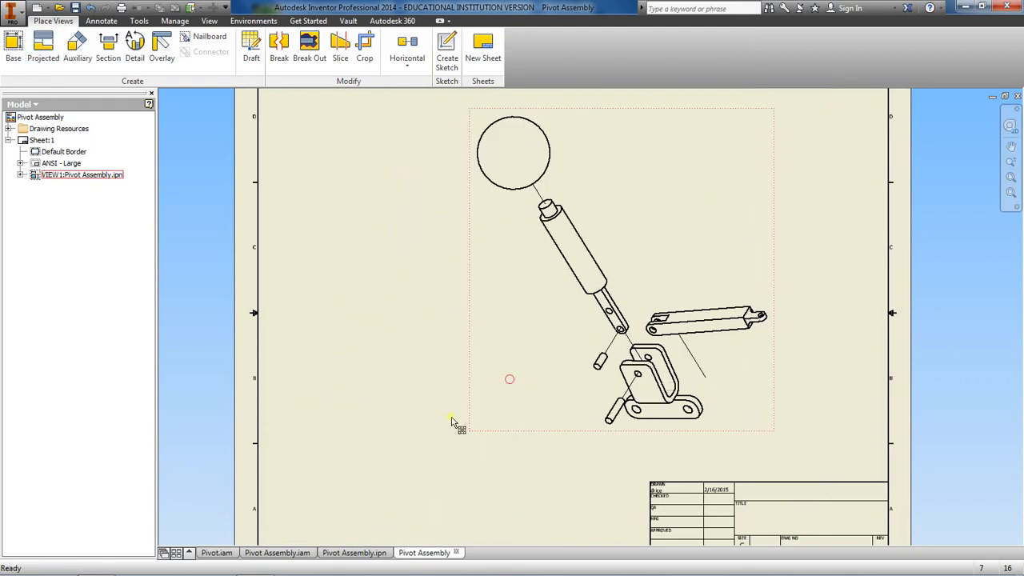
# Change the placed exploded view's style to Shaded.
pyautogui.rightClick(492, 434)
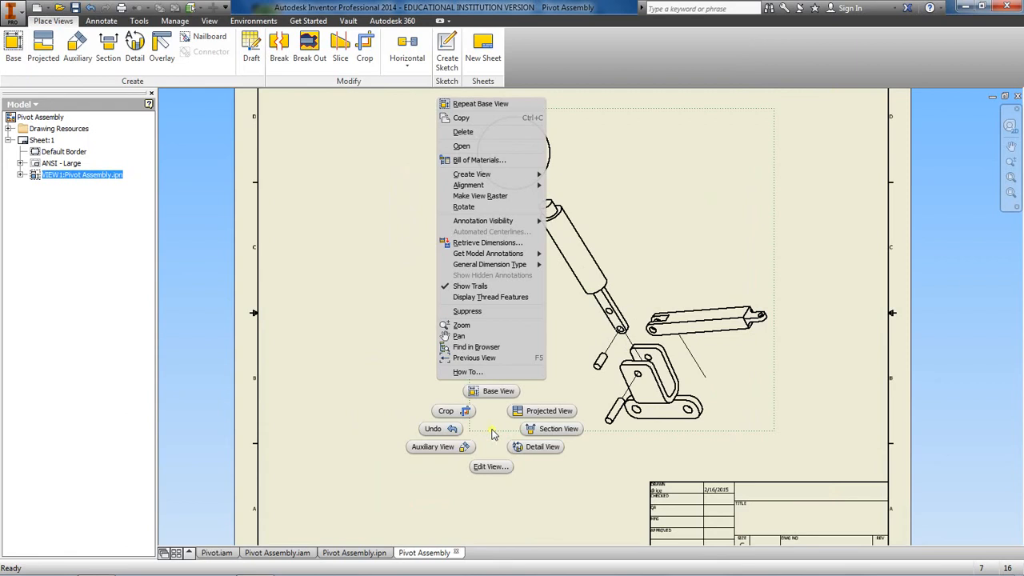
pyautogui.click(488, 468)
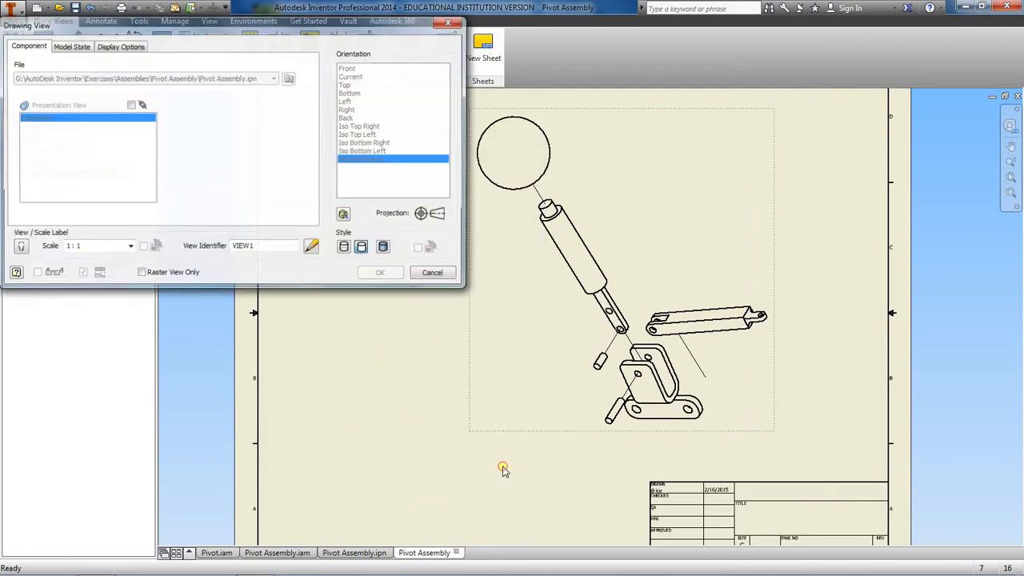
pyautogui.click(364, 249)
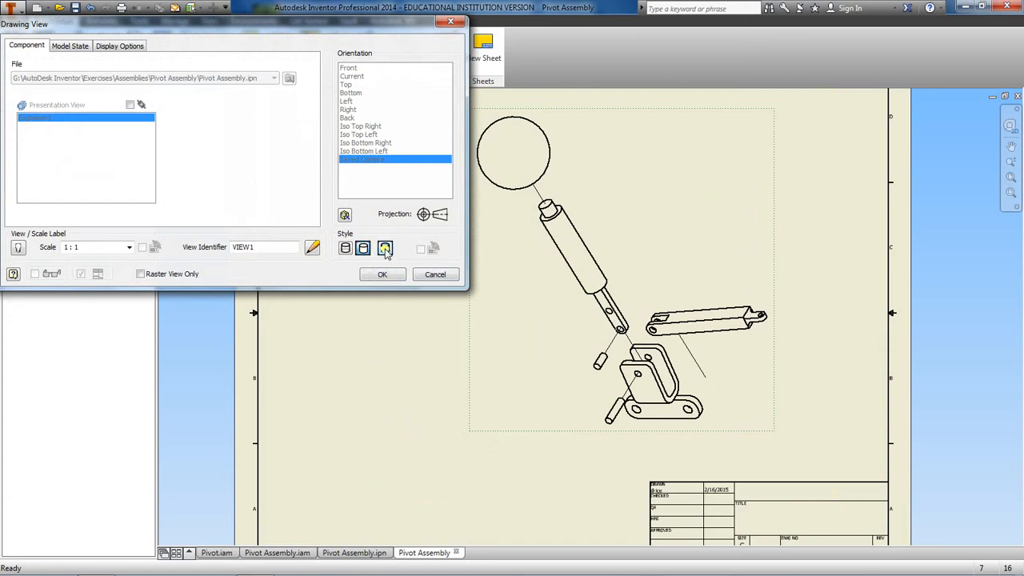
pyautogui.click(384, 248)
pyautogui.click(383, 274)
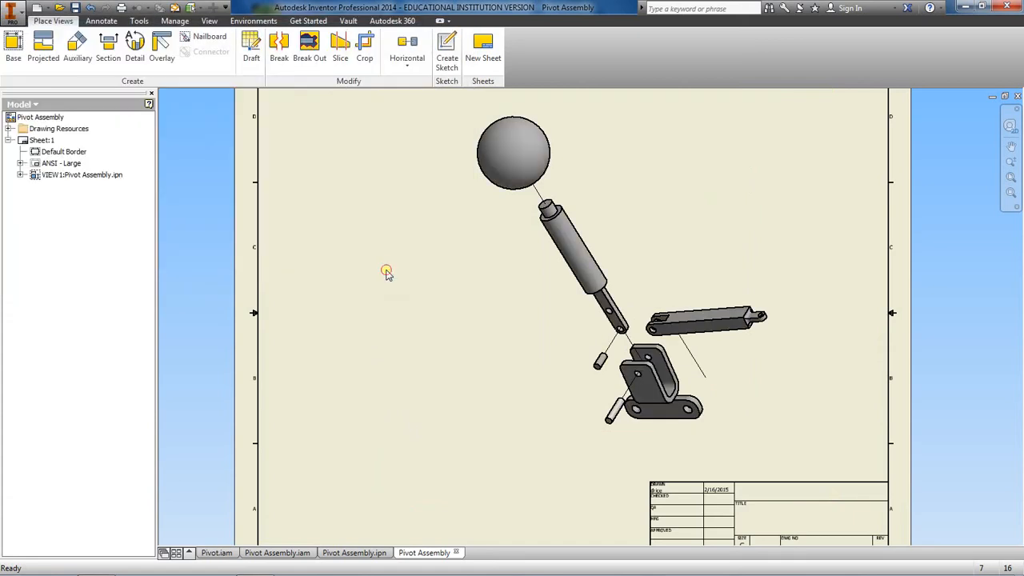
pyautogui.rightClick(397, 327)
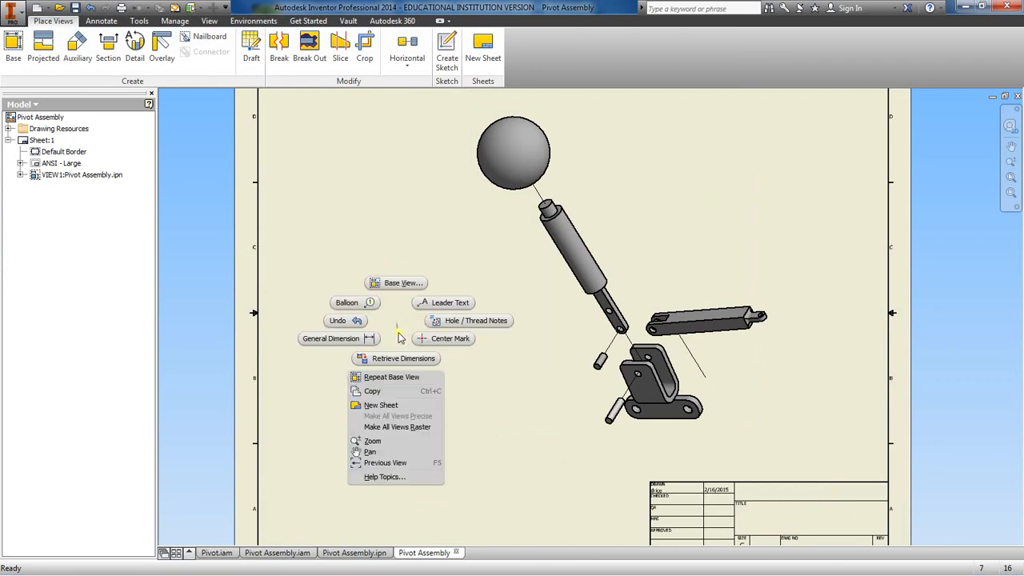
pyautogui.click(384, 282)
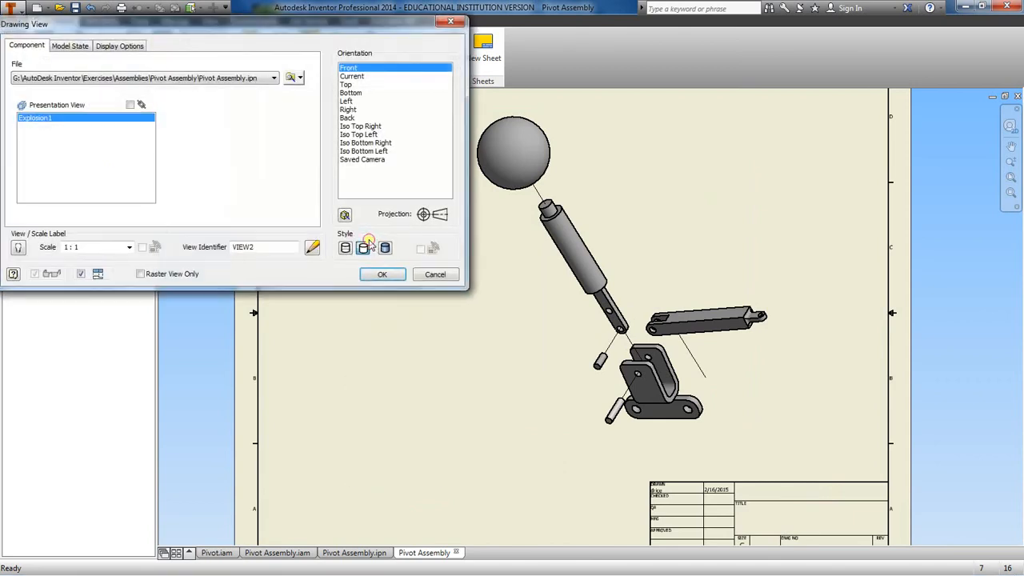
pyautogui.click(441, 277)
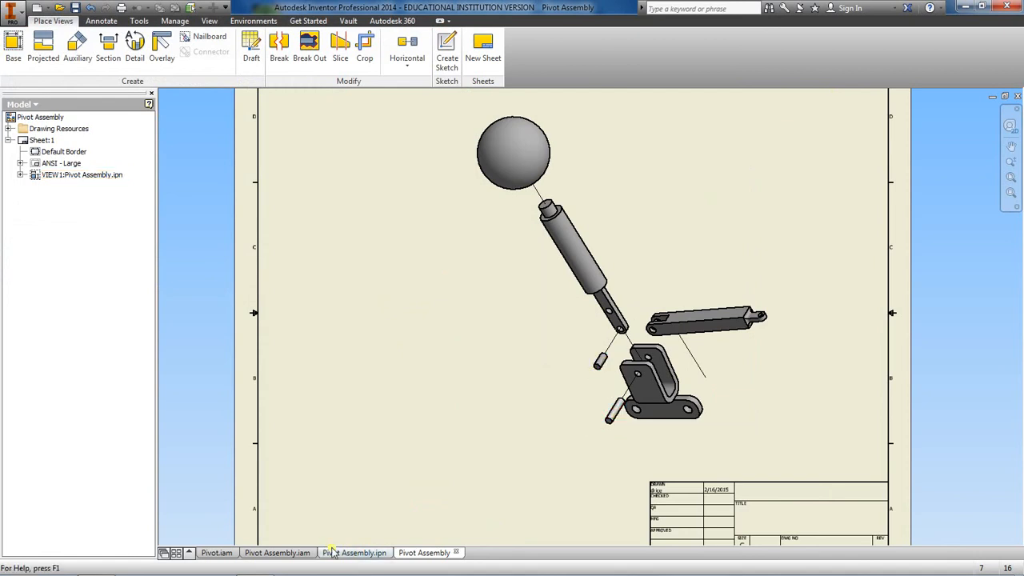
# Switch to Pivot Assembly.iam and start editing the Short Post component in place.
pyautogui.moveTo(336, 556)
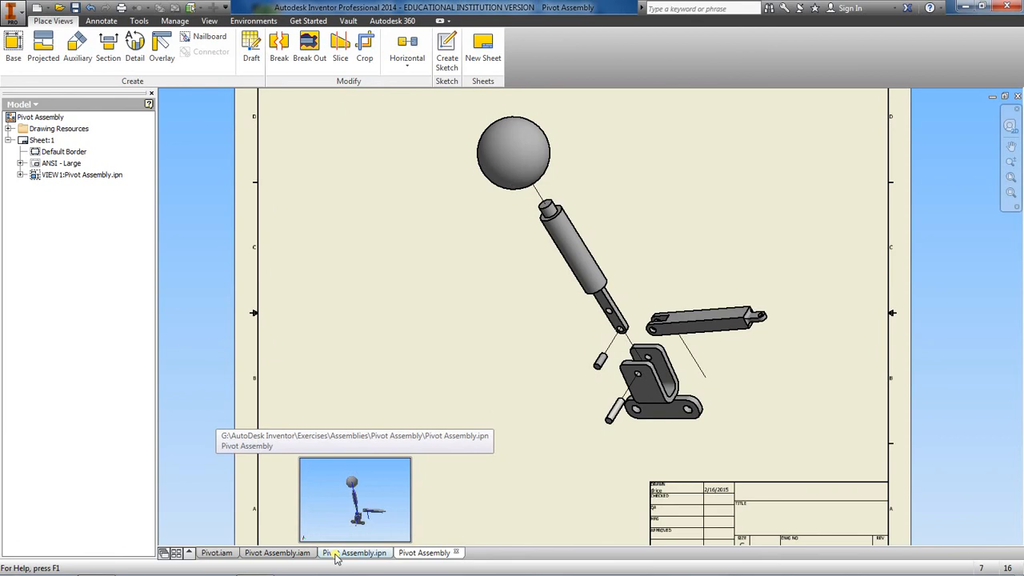
pyautogui.click(277, 552)
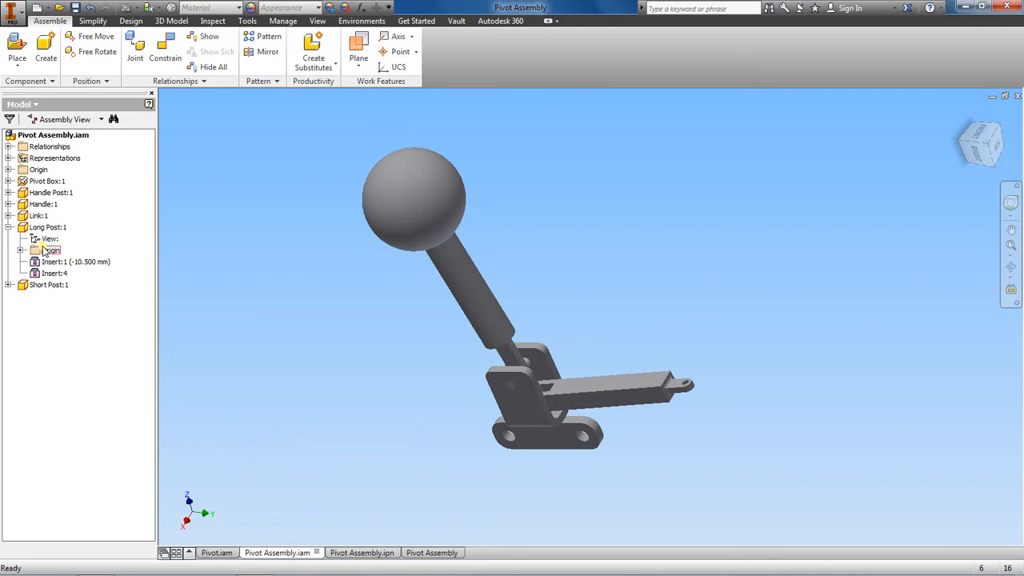
pyautogui.click(9, 285)
pyautogui.rightClick(44, 285)
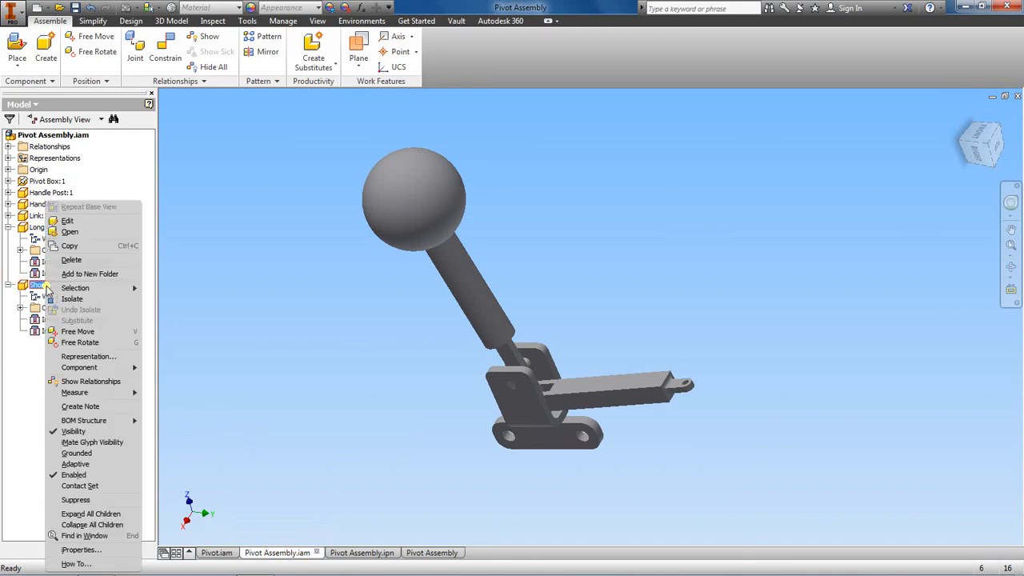
pyautogui.click(78, 221)
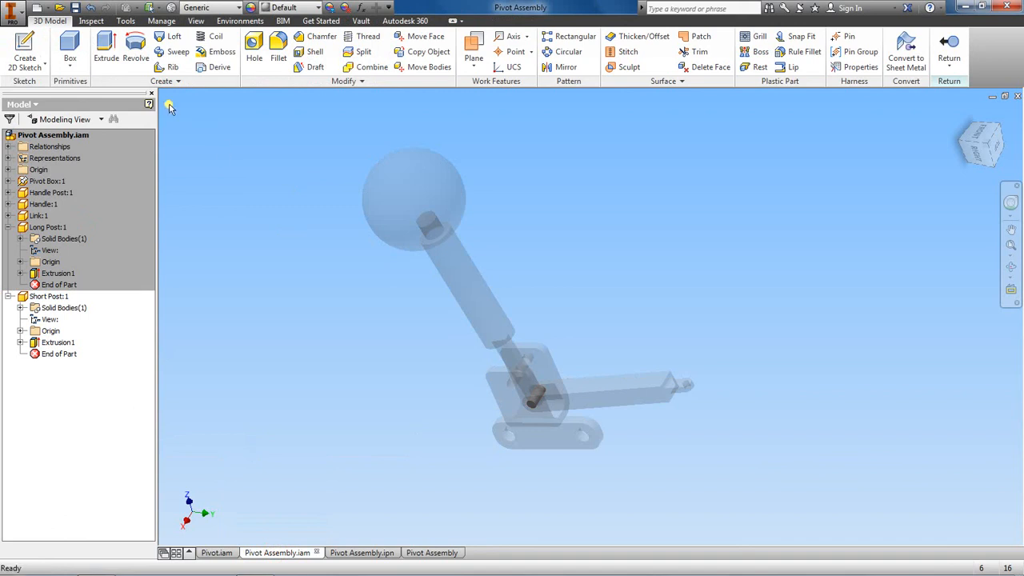
# Set the feature appearance of the Short Post's Extrusion1 to Steel.
pyautogui.rightClick(52, 344)
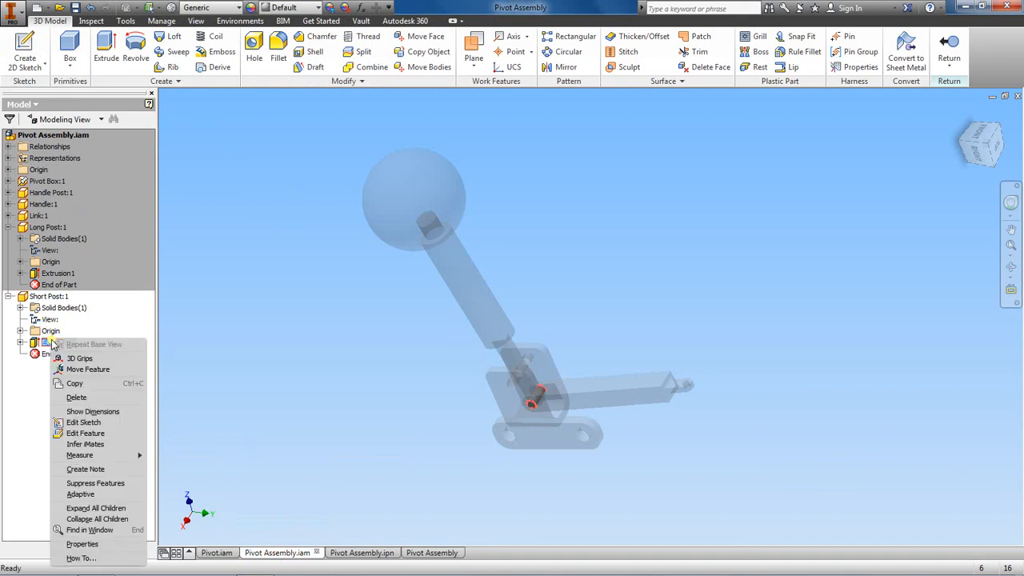
pyautogui.click(88, 544)
pyautogui.click(204, 323)
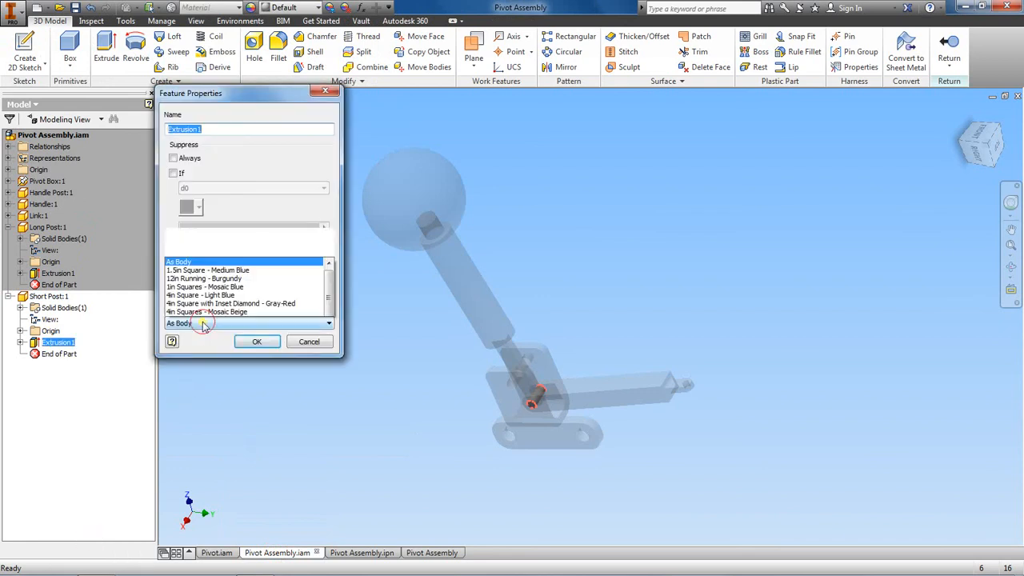
pyautogui.scroll(-3, 238, 200)
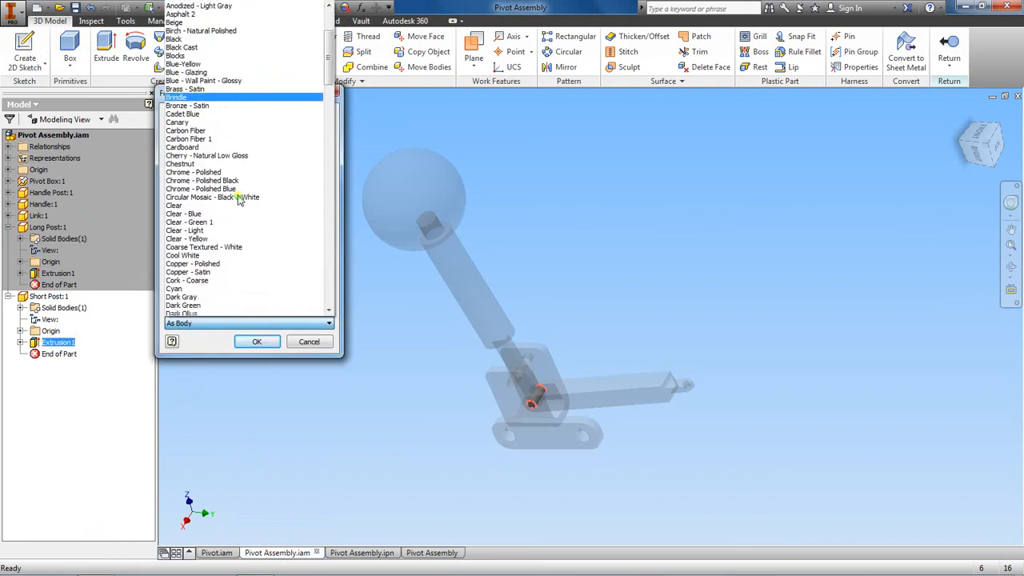
pyautogui.scroll(-20, 239, 200)
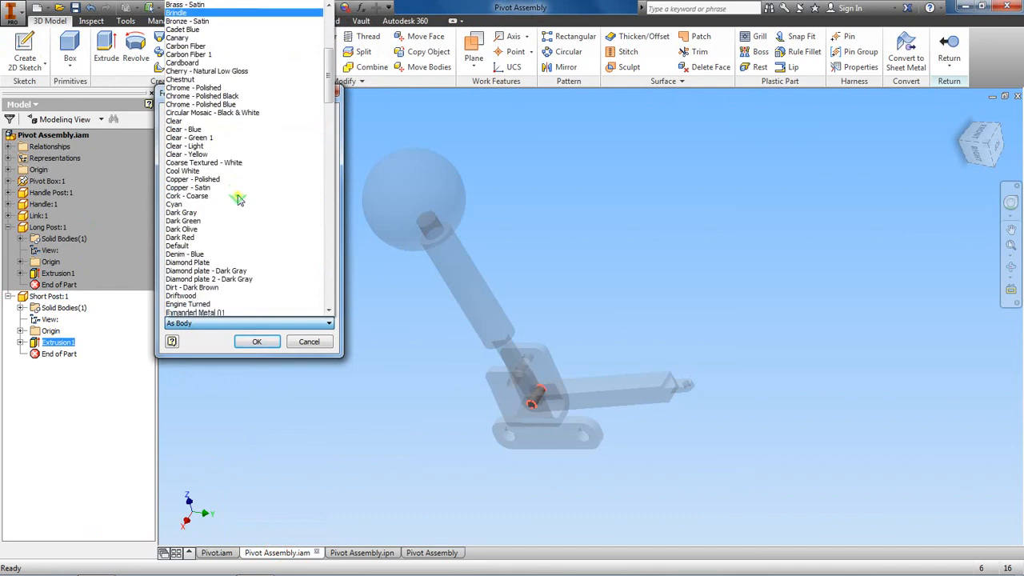
pyautogui.scroll(-15, 312, 188)
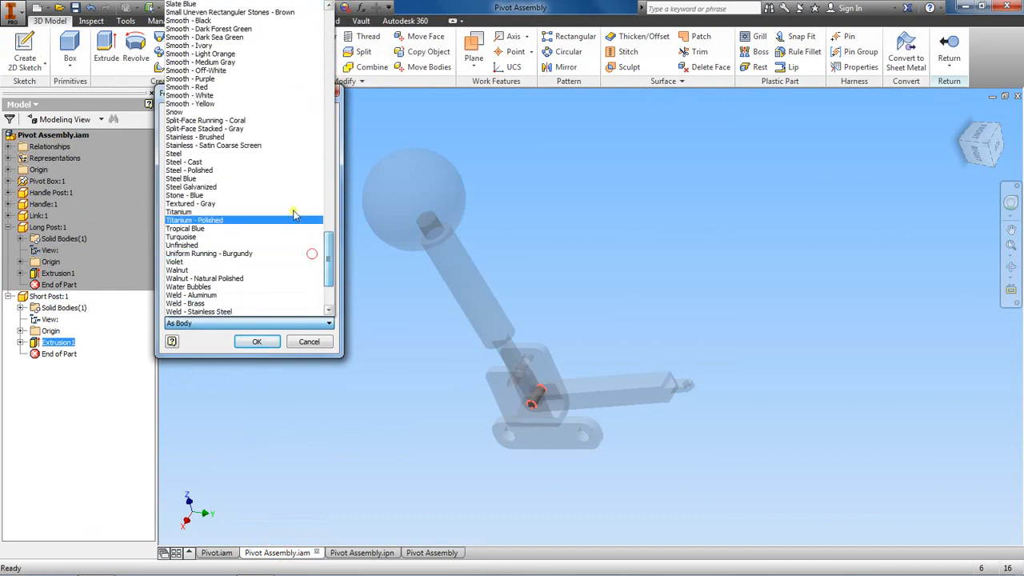
pyautogui.click(280, 155)
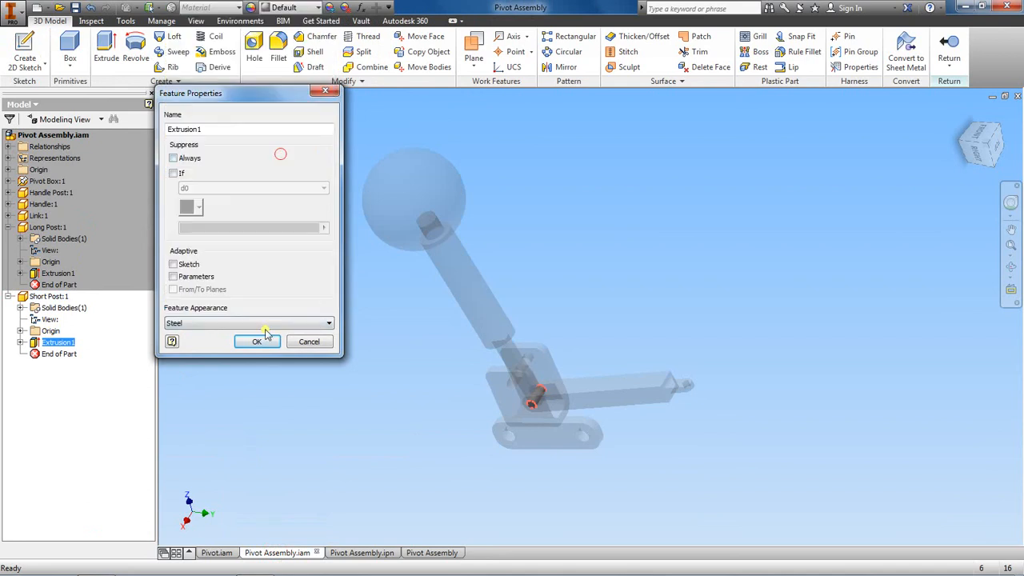
pyautogui.click(259, 339)
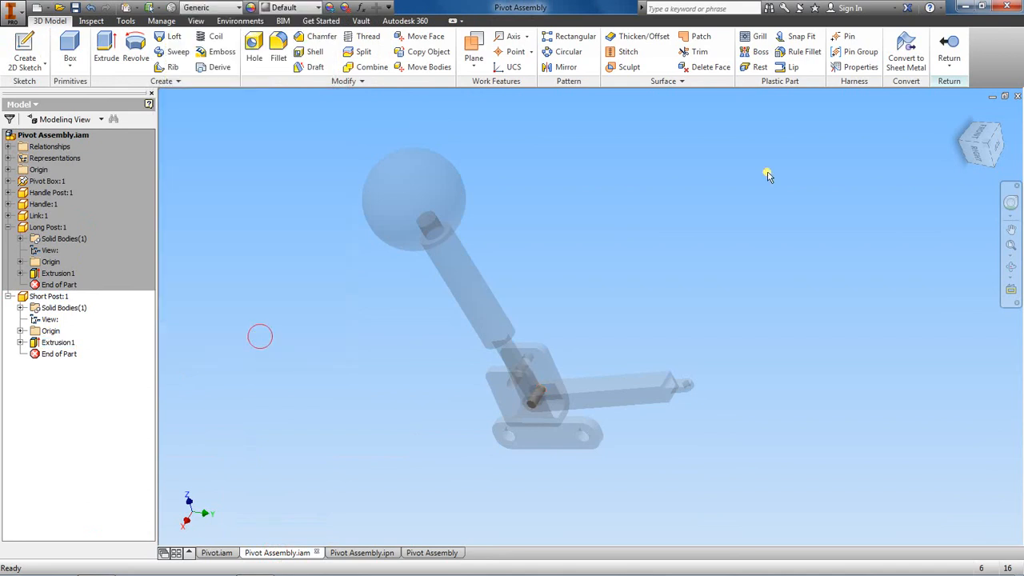
# Return from the part to the full assembly and save it together with its changed dependents.
pyautogui.click(948, 48)
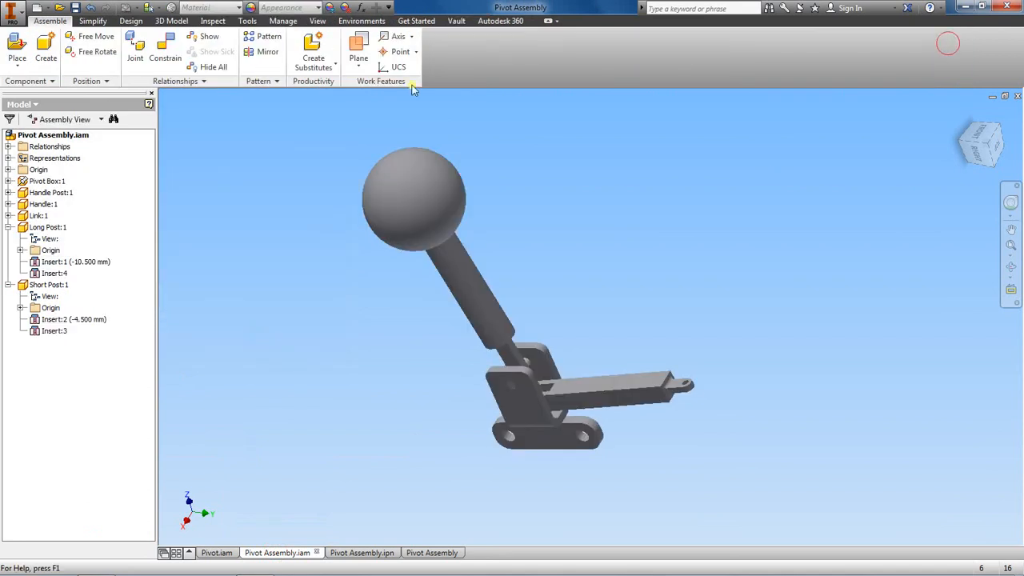
pyautogui.click(76, 7)
pyautogui.click(579, 249)
# Return to the drawing and save it as Pivot Assembly.idw in the Pivot Assembly folder, including the selected dependents.
pyautogui.click(426, 554)
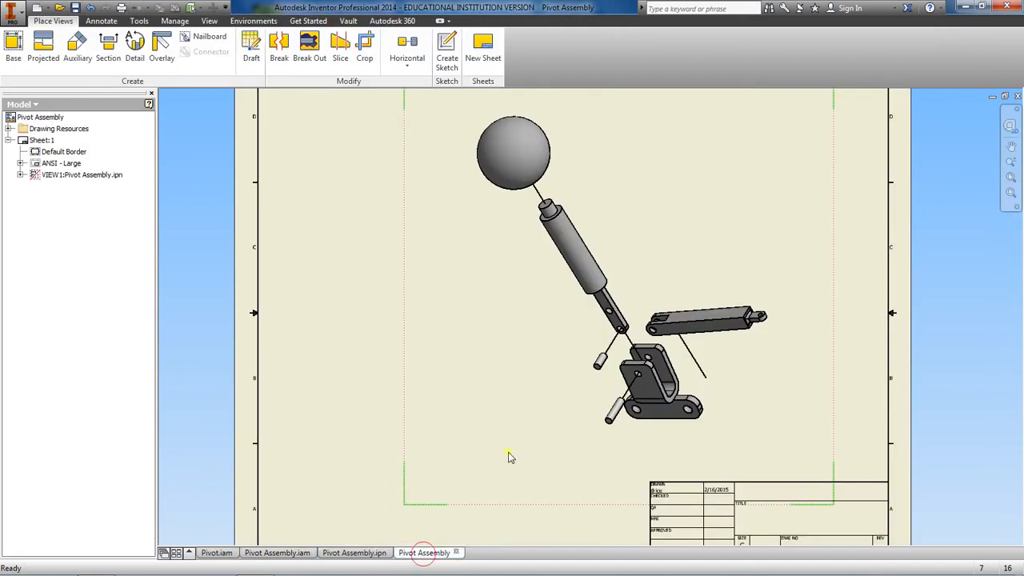
pyautogui.scroll(3, 582, 383)
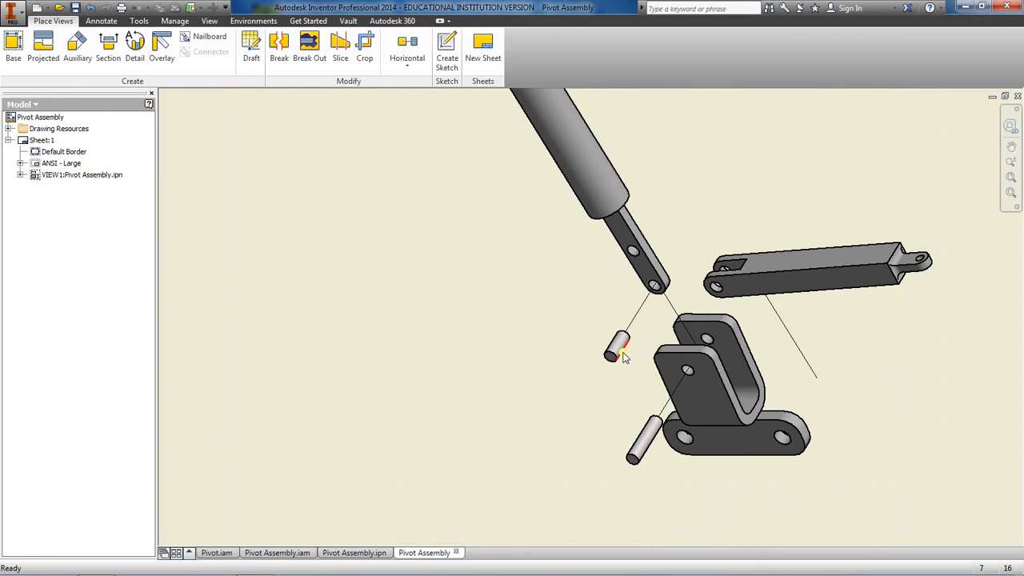
pyautogui.scroll(-3, 632, 424)
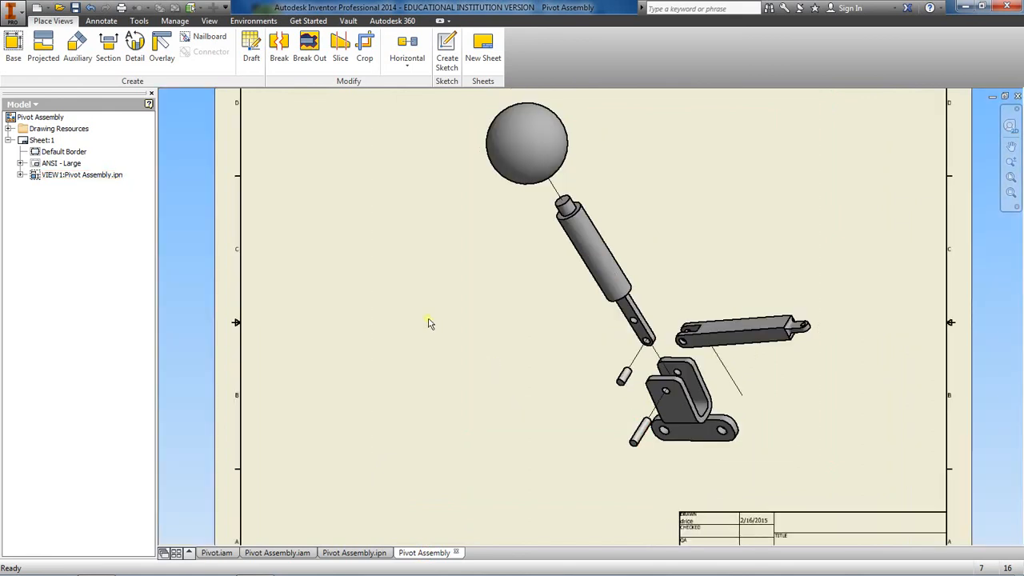
pyautogui.scroll(-2, 422, 330)
pyautogui.scroll(3, 423, 331)
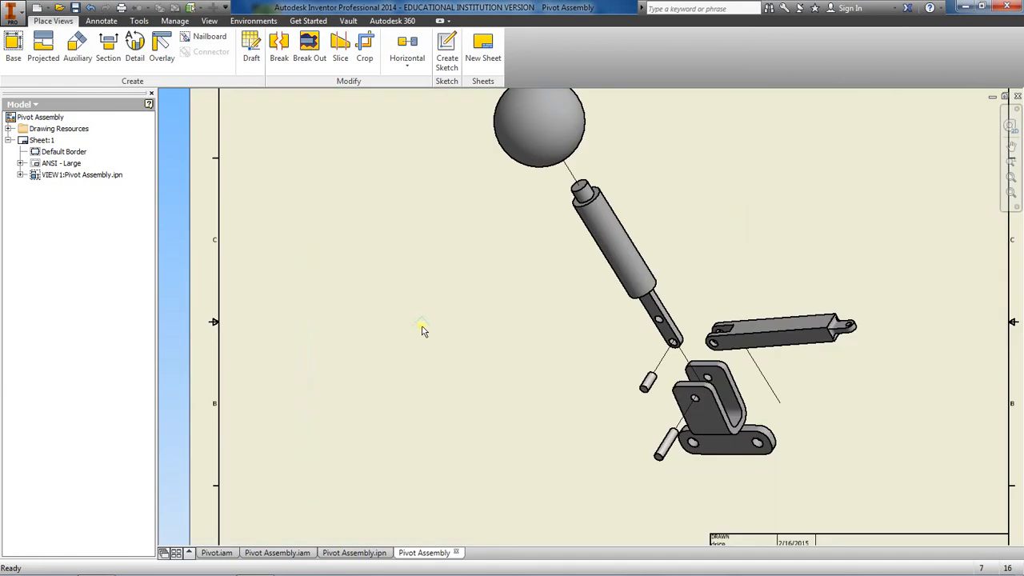
pyautogui.scroll(-2, 422, 330)
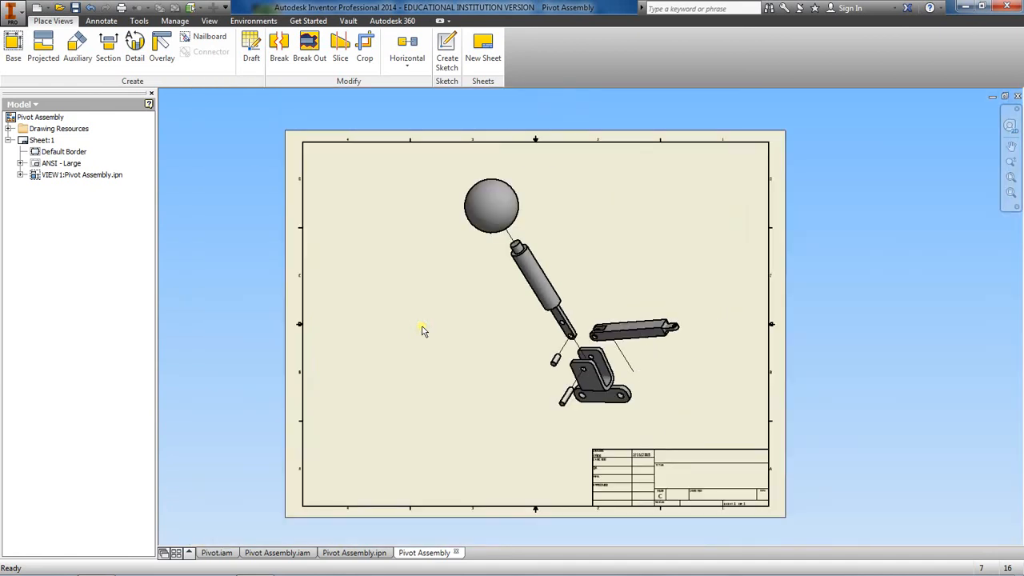
pyautogui.click(76, 7)
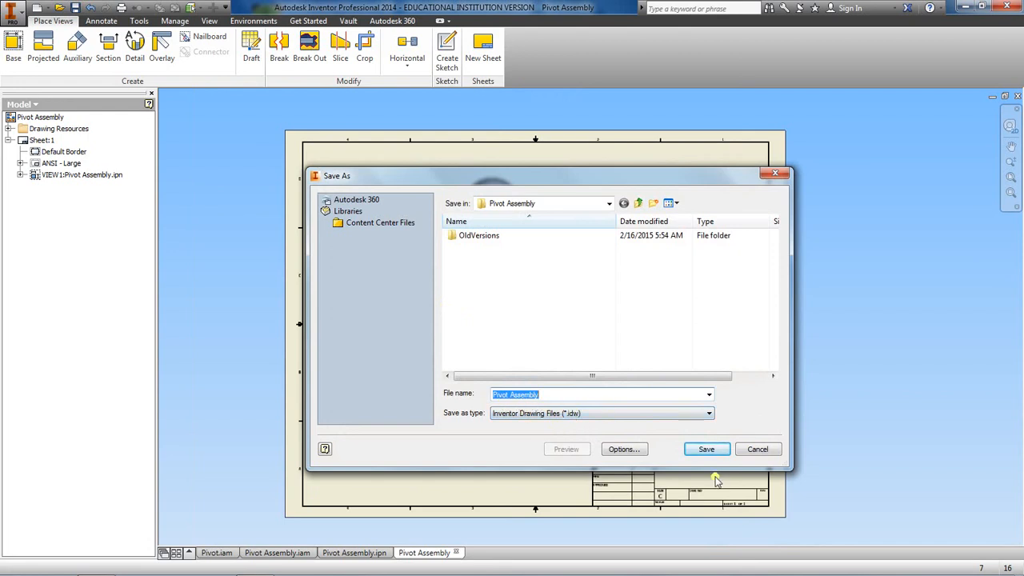
pyautogui.click(707, 450)
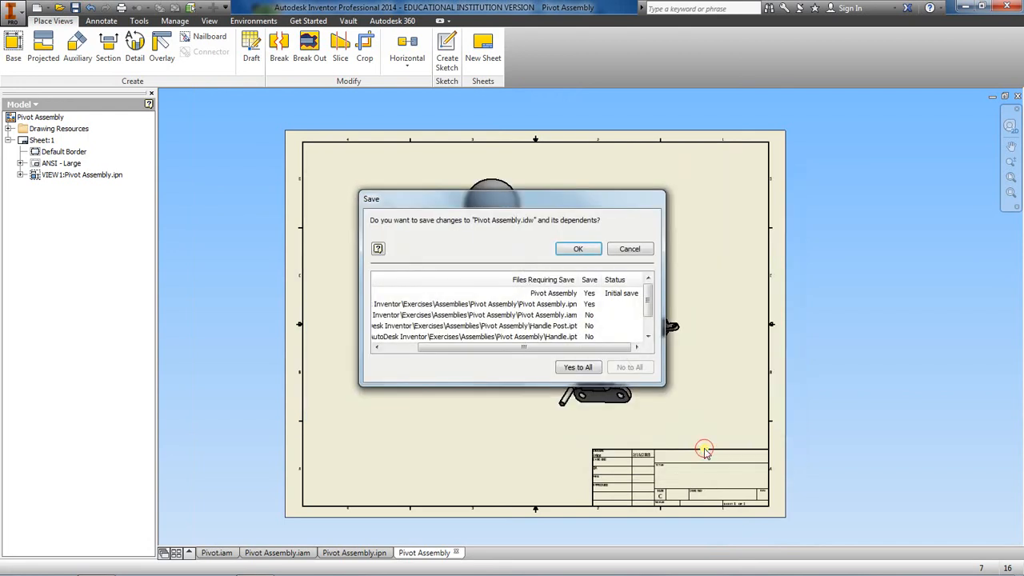
pyautogui.click(578, 250)
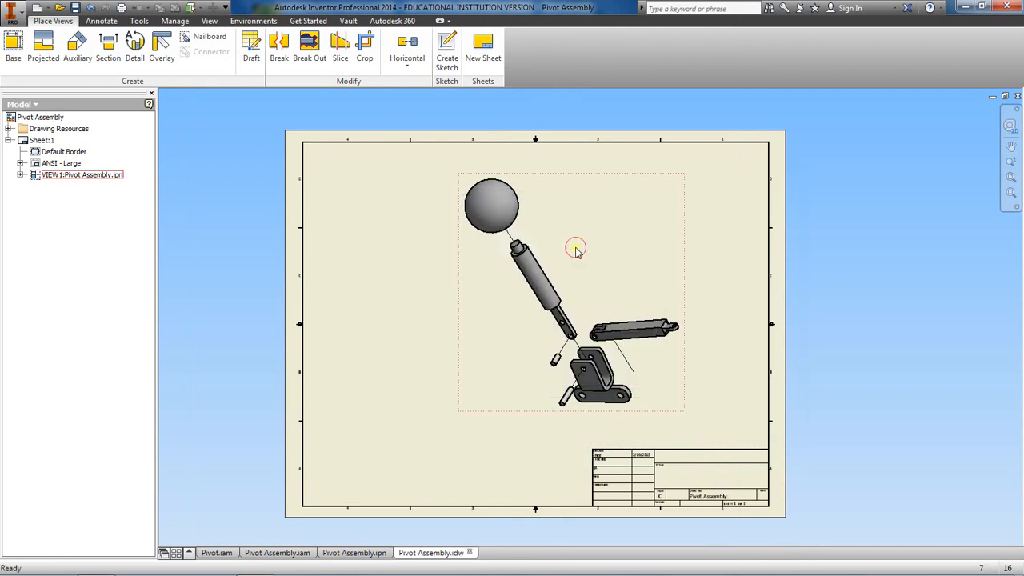